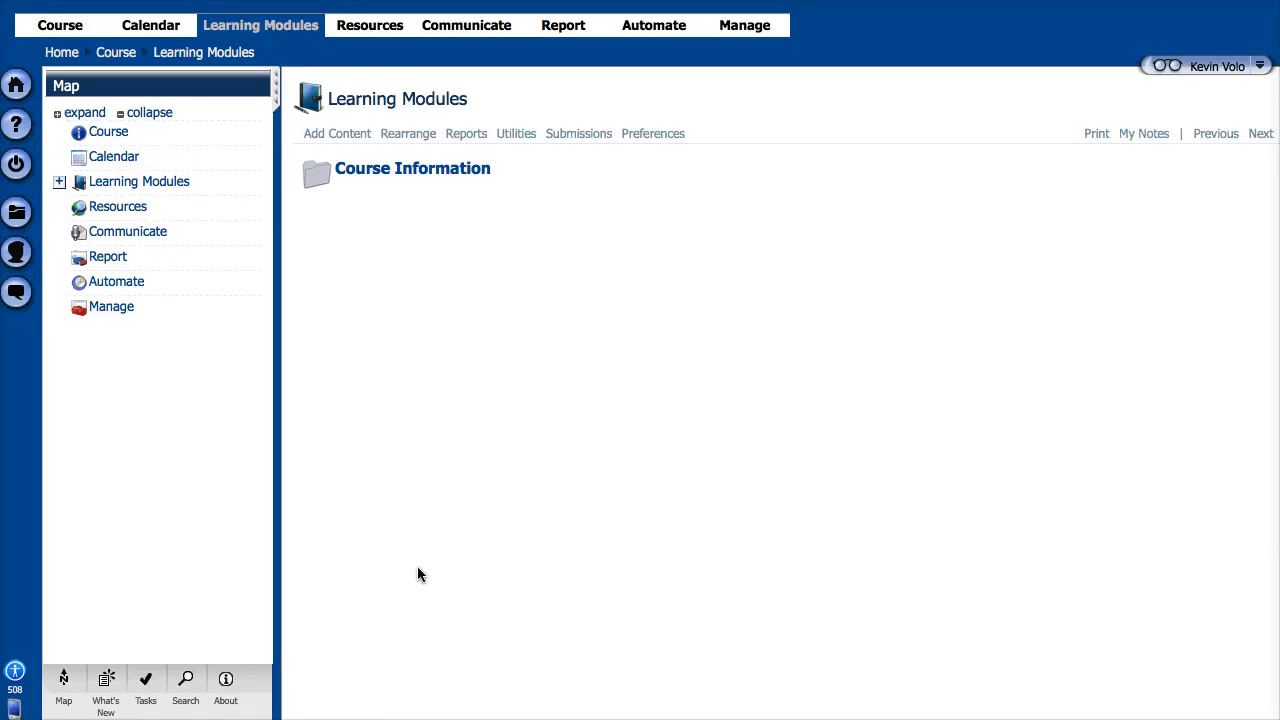
- Open the Course Syllabus page in the Course Information folder
mouse_move(377, 173)
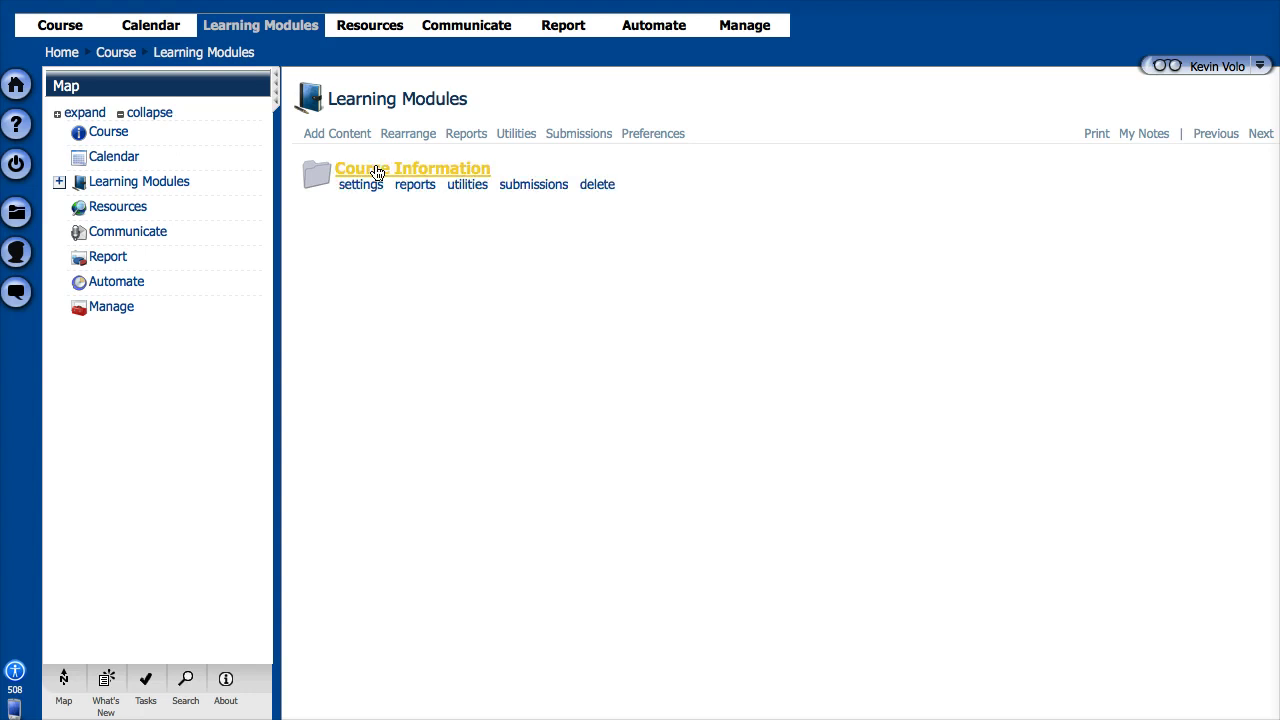
left_click(377, 170)
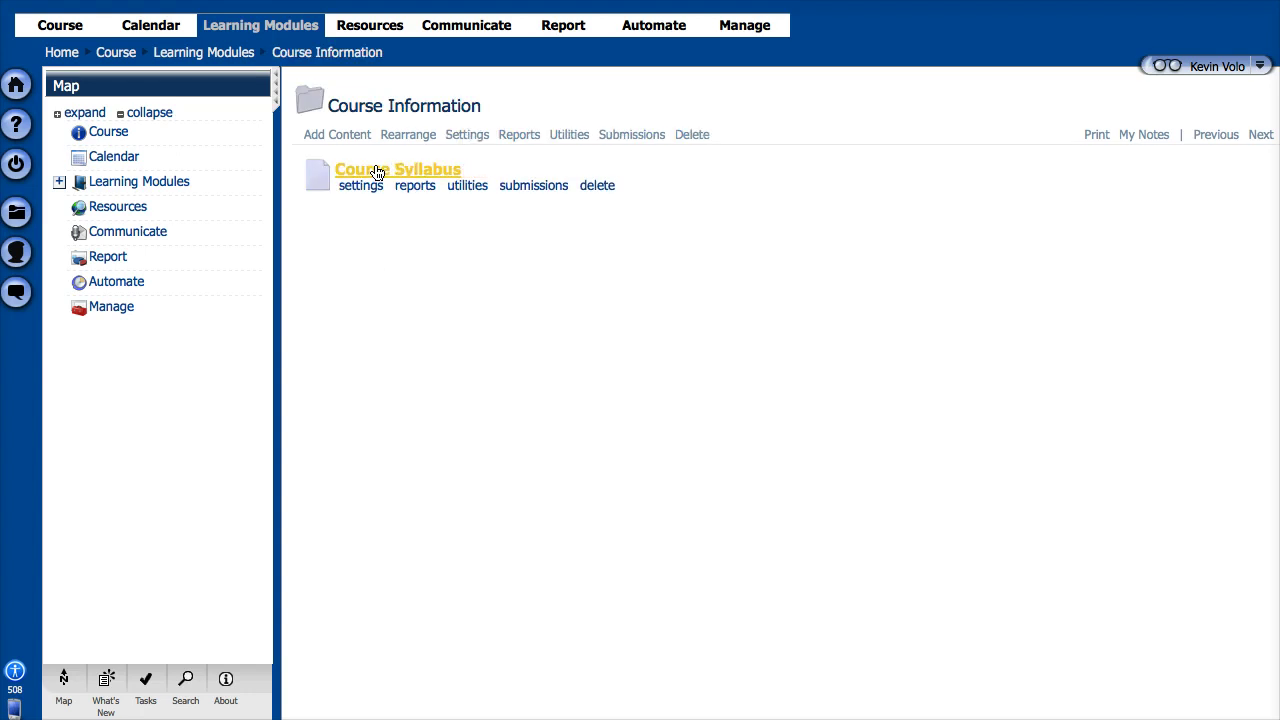
mouse_move(350, 177)
left_click(398, 178)
- Review the syllabus text and schedule tables for spacing and layout problems
scroll(410, 278, "down", 12)
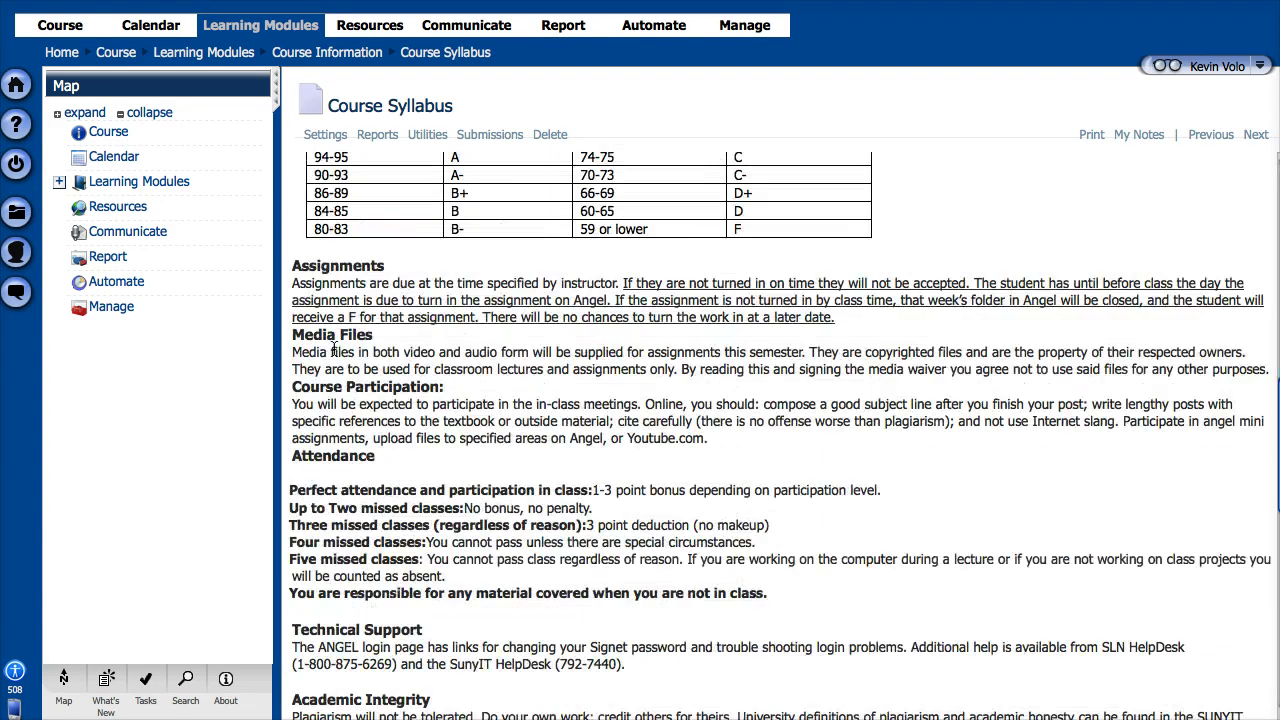
scroll(323, 240, "down", 3)
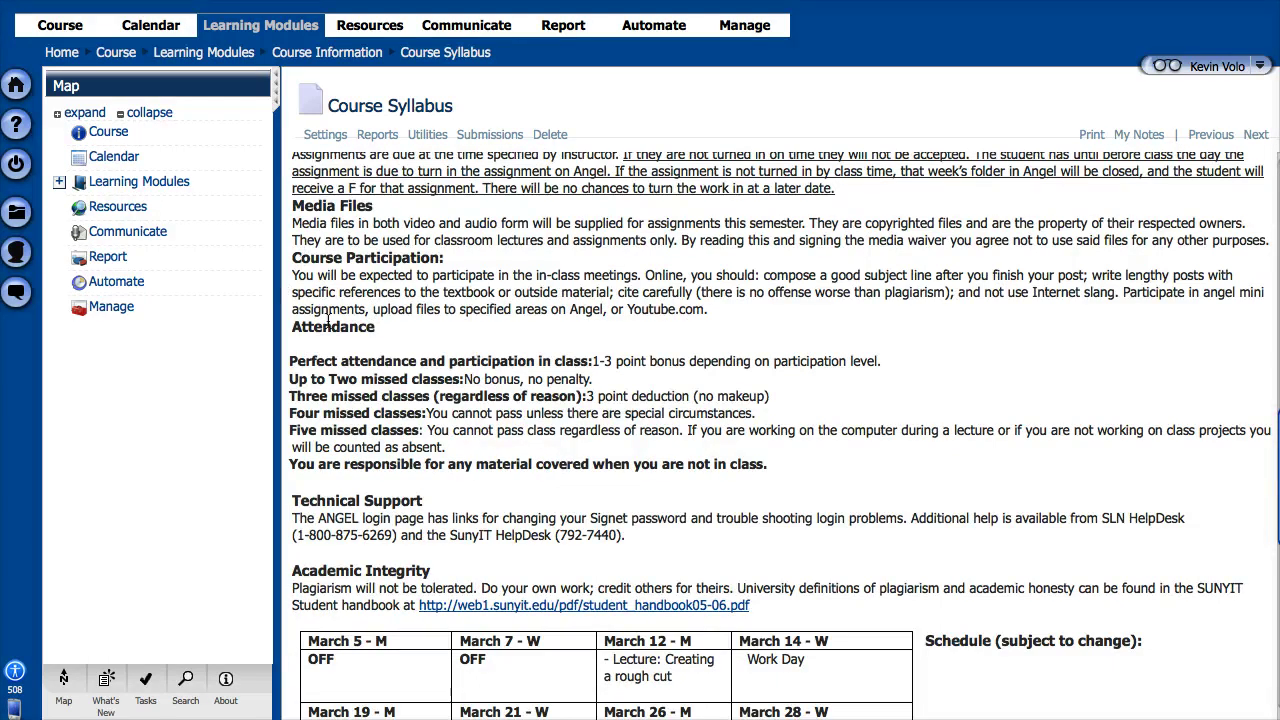
scroll(327, 332, "up", 1)
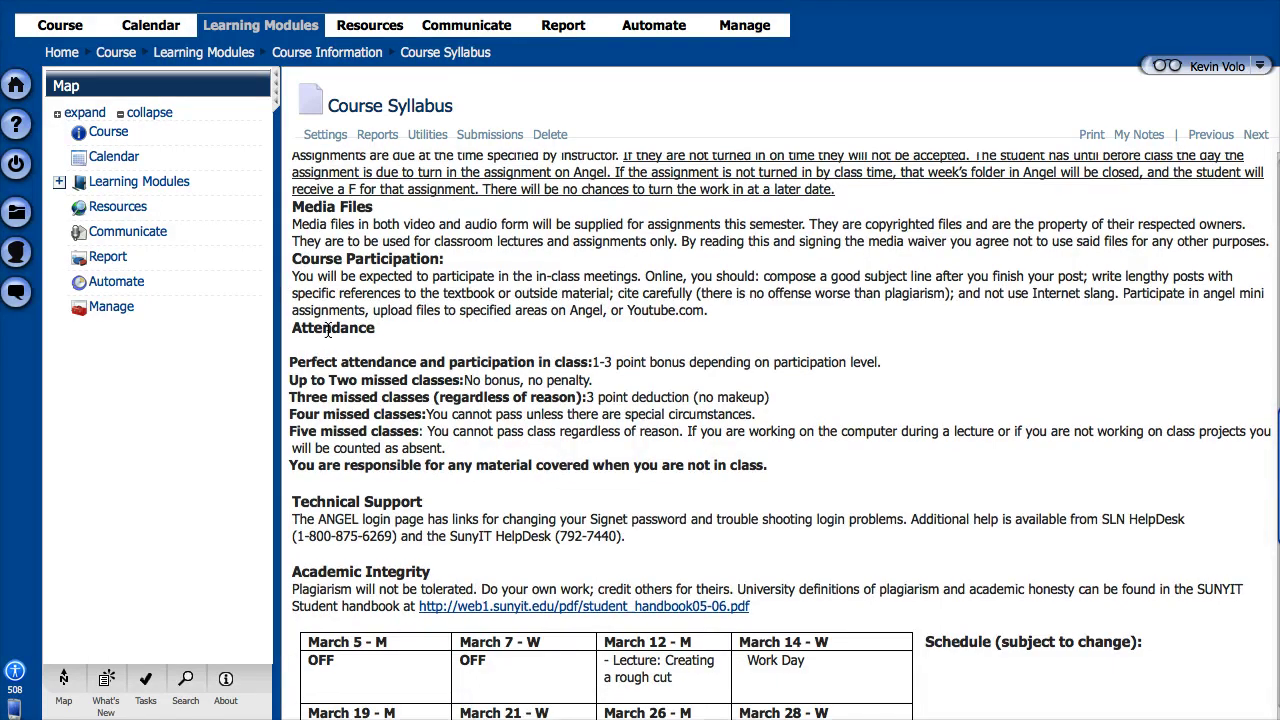
scroll(327, 332, "down", 10)
scroll(330, 332, "down", 6)
scroll(335, 332, "up", 7)
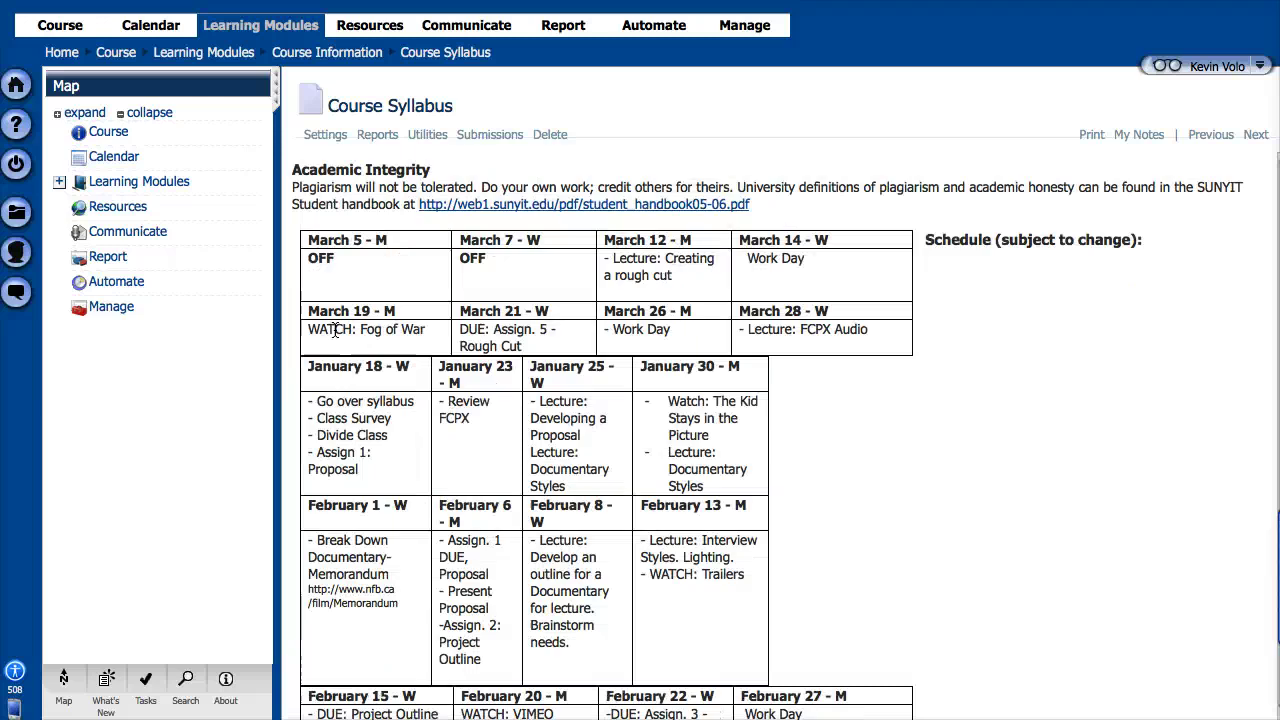
scroll(335, 332, "up", 15)
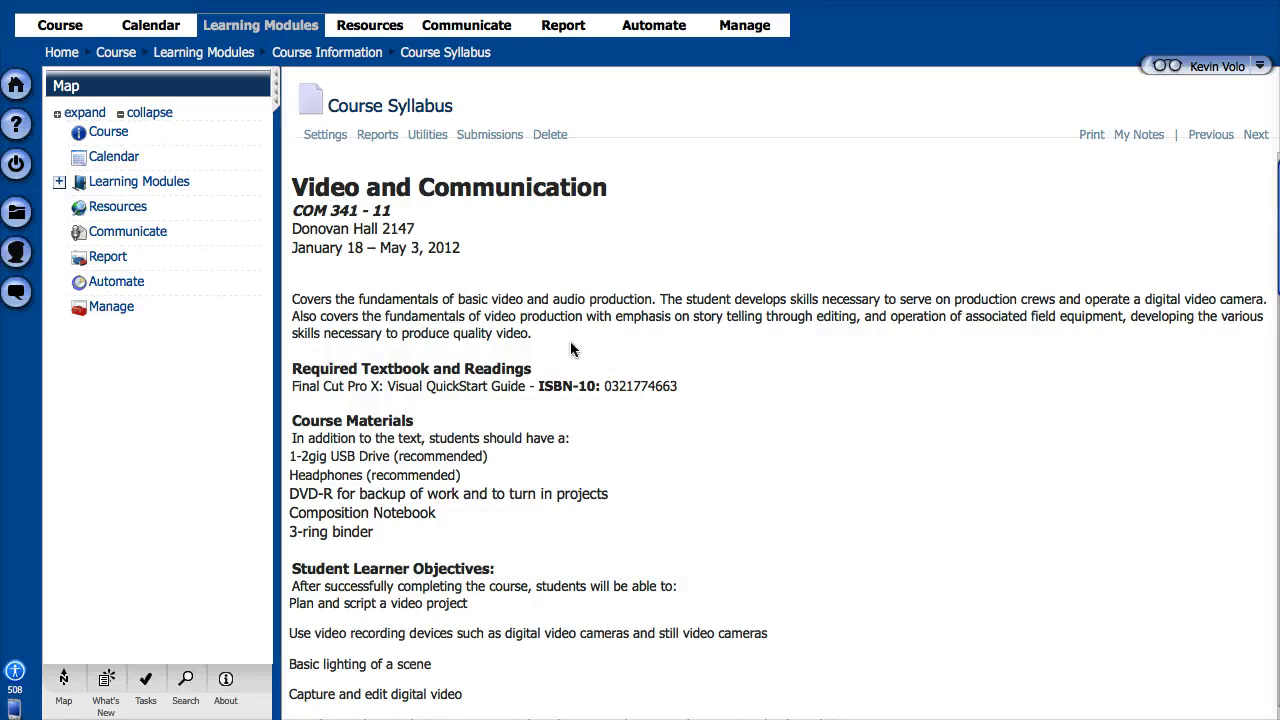
- Open the Course Syllabus page's settings and maximize the page text editor
left_click(327, 136)
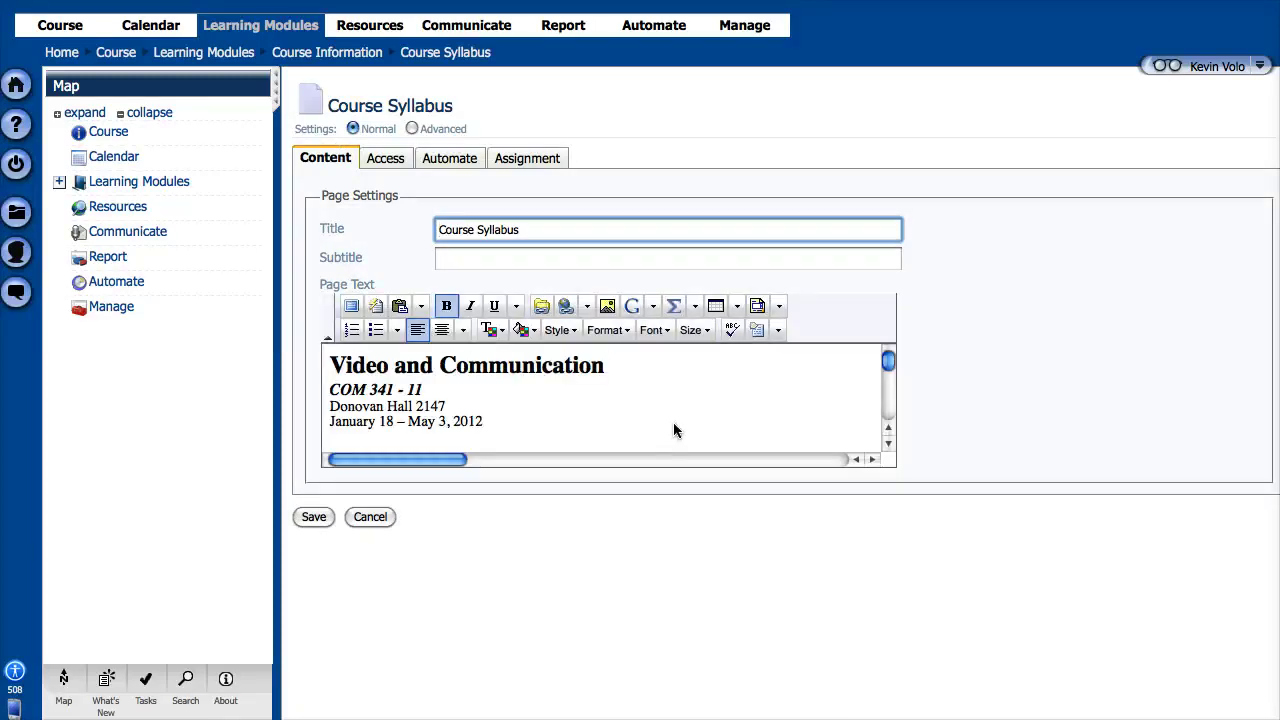
scroll(632, 420, "down", 3)
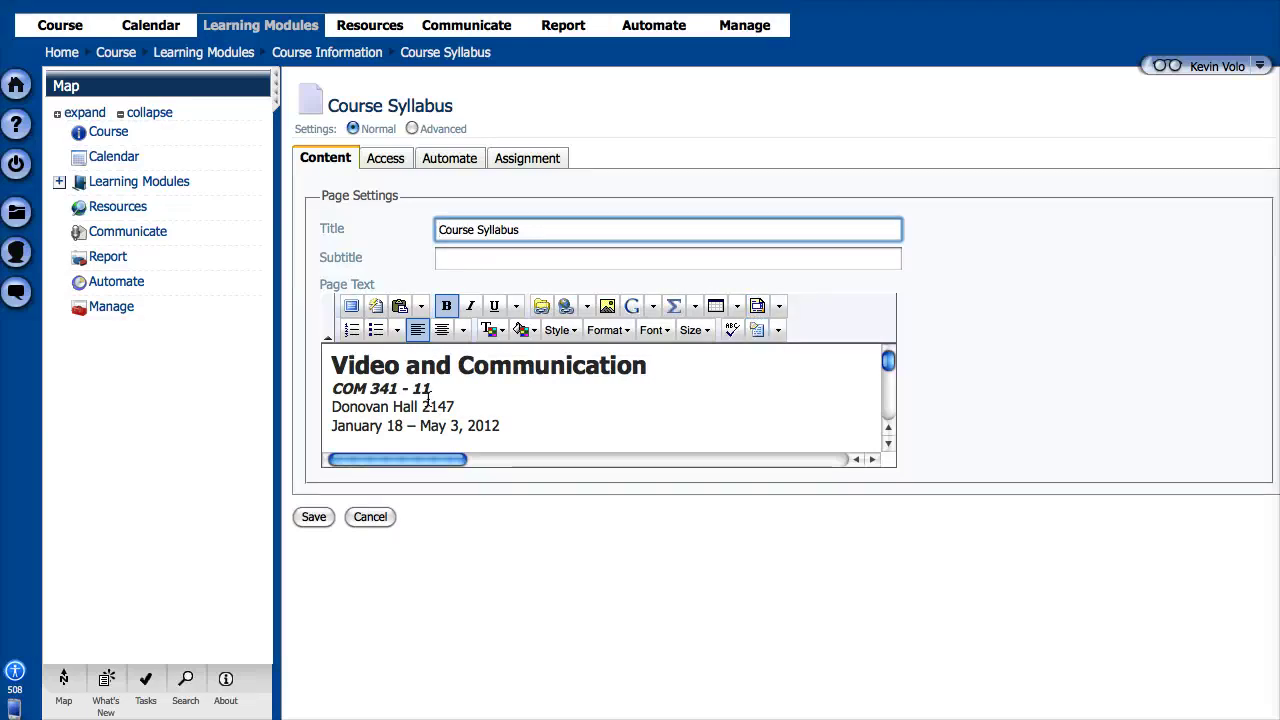
scroll(552, 398, "down", 1)
scroll(552, 398, "down", 6)
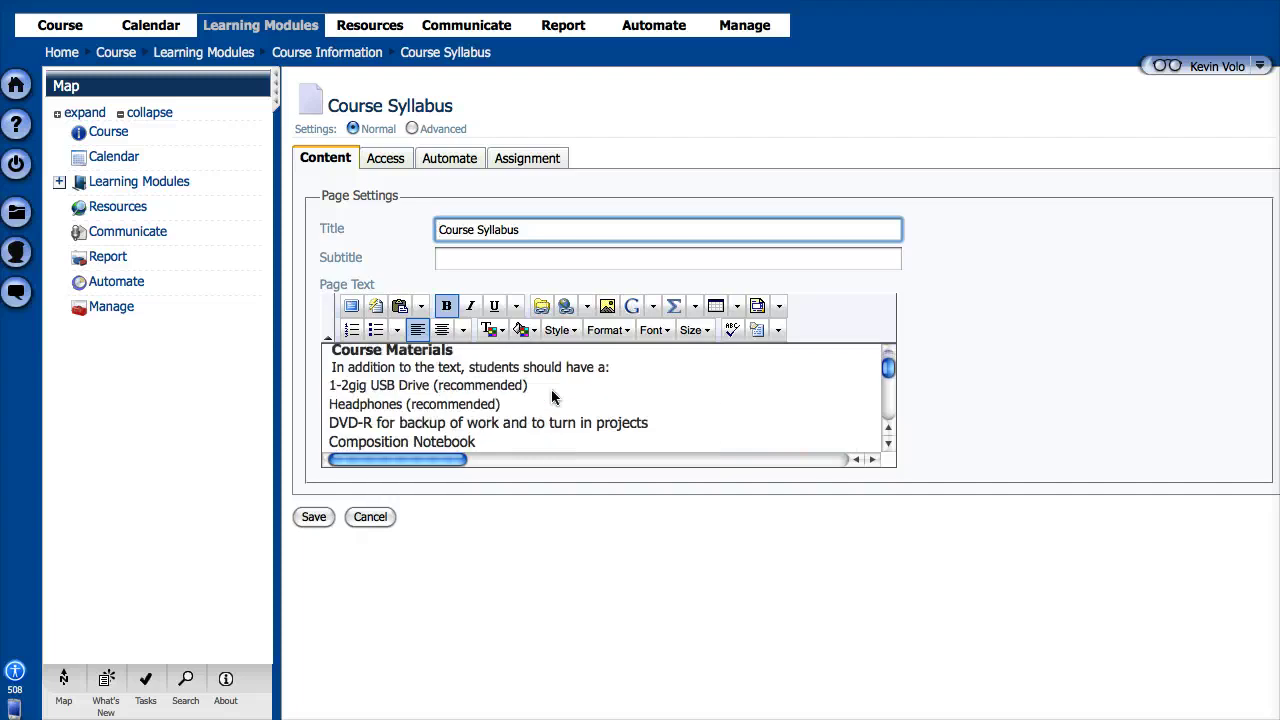
scroll(551, 394, "up", 5)
scroll(476, 390, "up", 2)
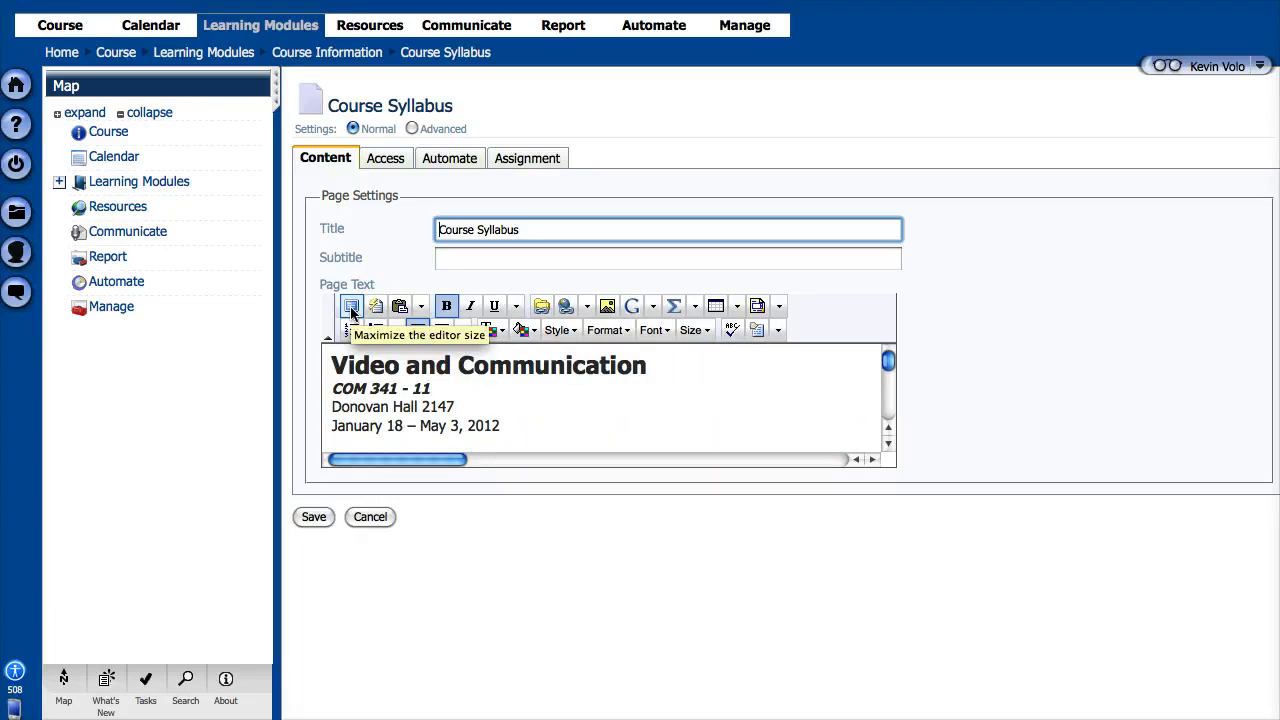
left_click(351, 311)
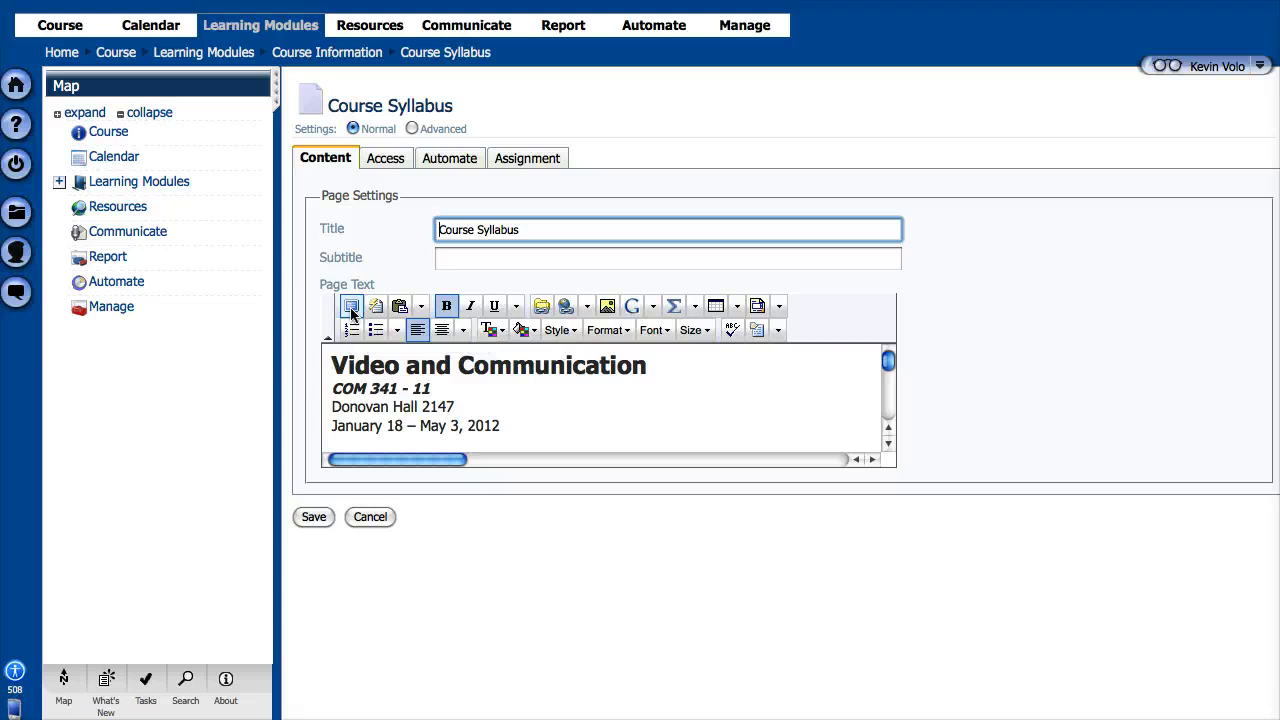
scroll(647, 352, "down", 5)
scroll(647, 360, "up", 5)
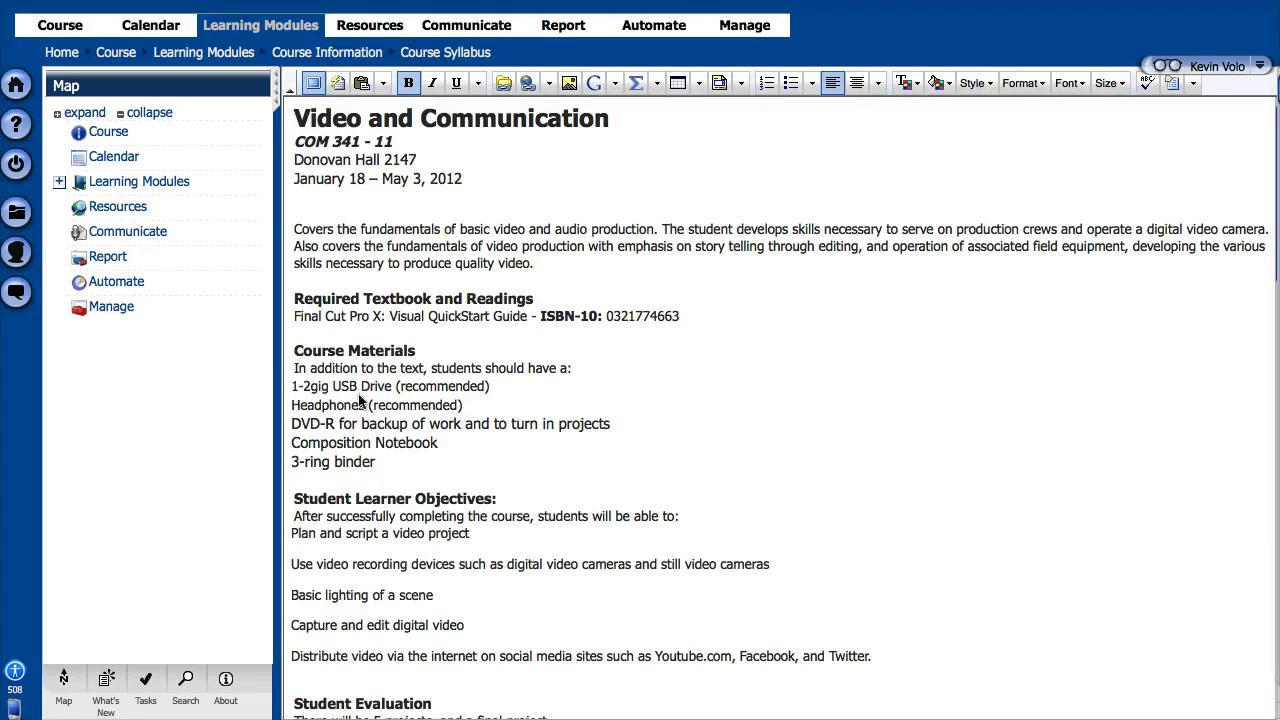
- Insert a blank line above each of the Media Files, Course Participation and Attendance headings
scroll(362, 402, "down", 4)
scroll(361, 406, "down", 10)
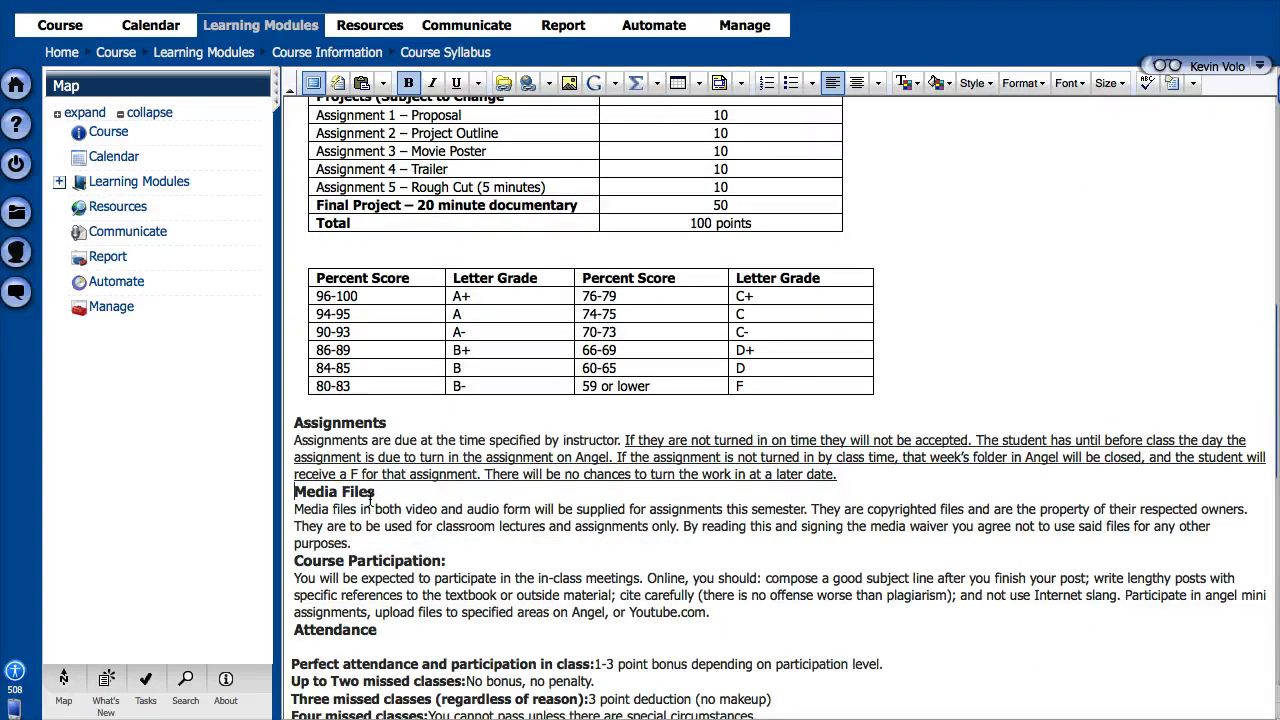
key("Return")
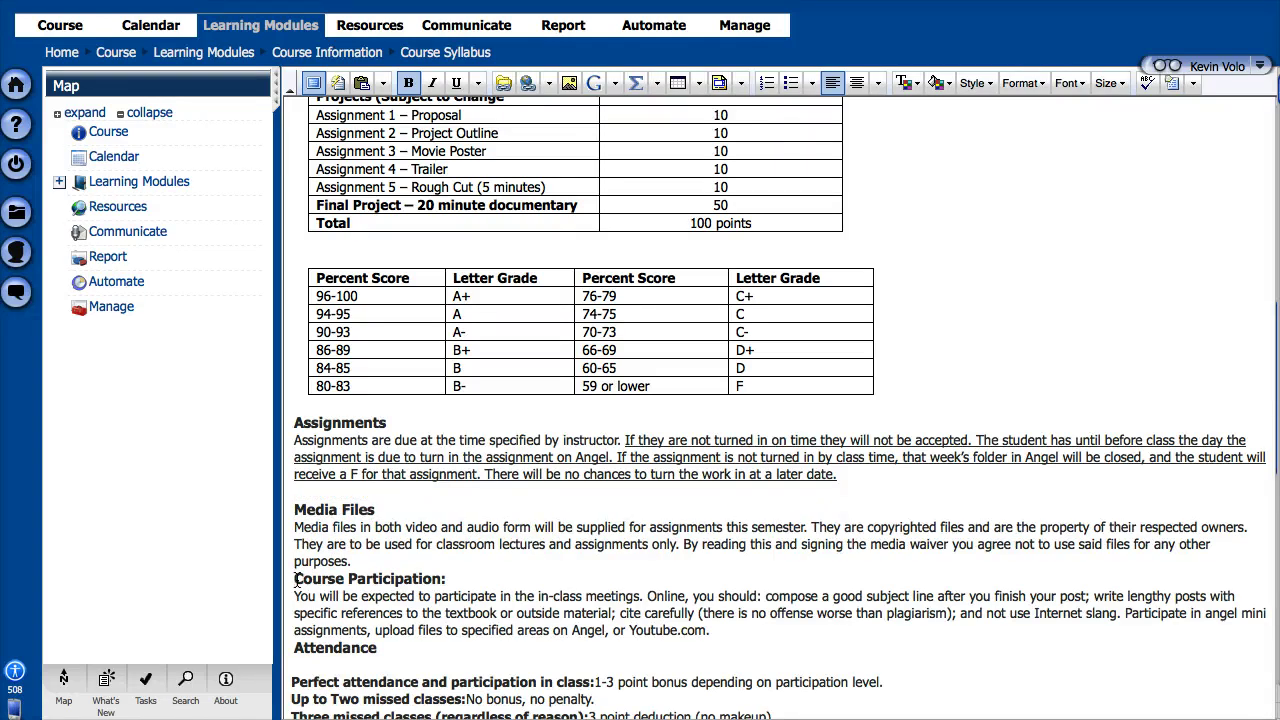
key("Return")
scroll(297, 575, "down", 3)
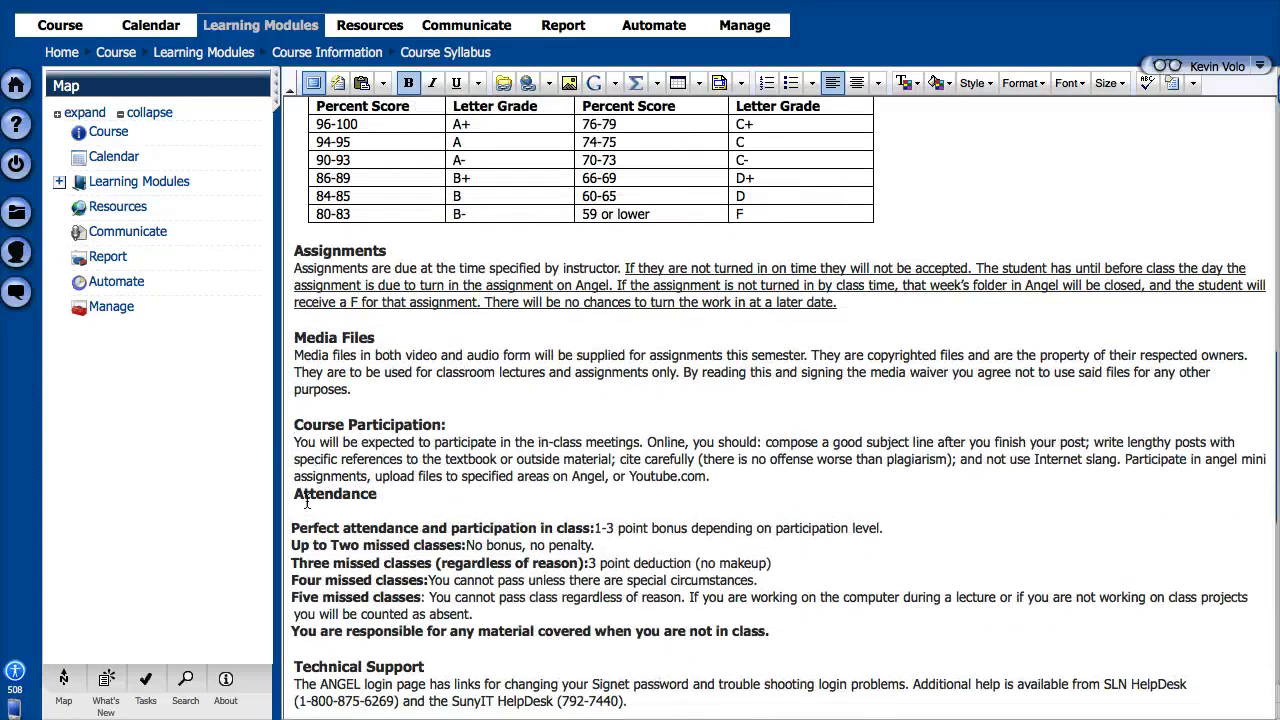
key("Return")
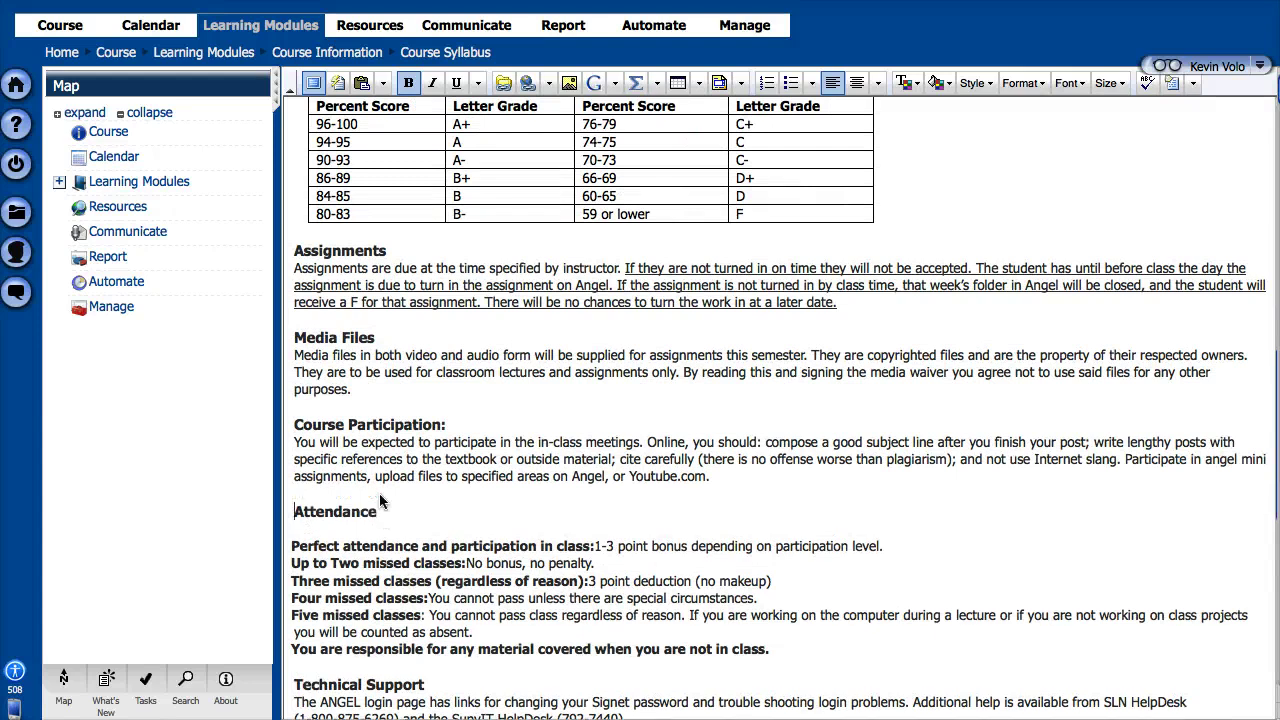
- Try to delete the gap in front of the perfect attendance line, and undo the deletion
key("Down")
key("BackSpace")
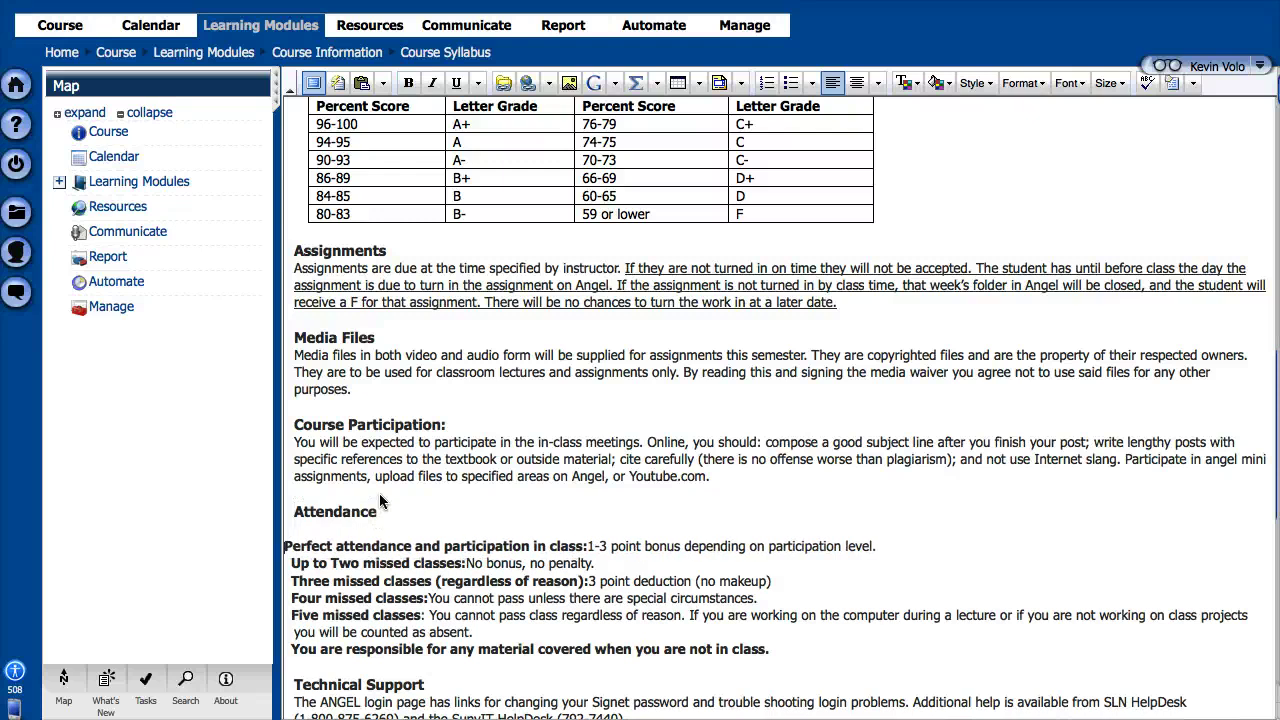
key("ctrl+z")
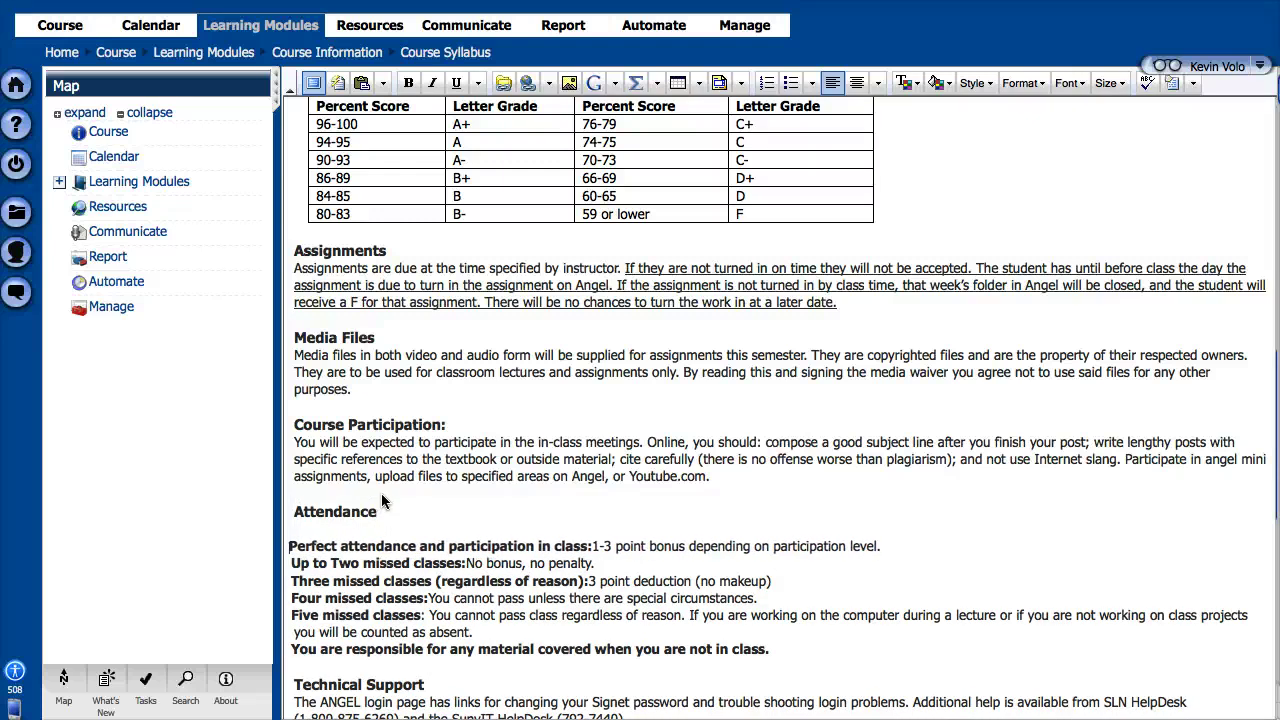
- Remove the empty line between the Attendance heading and the perfect attendance line
left_click(331, 530)
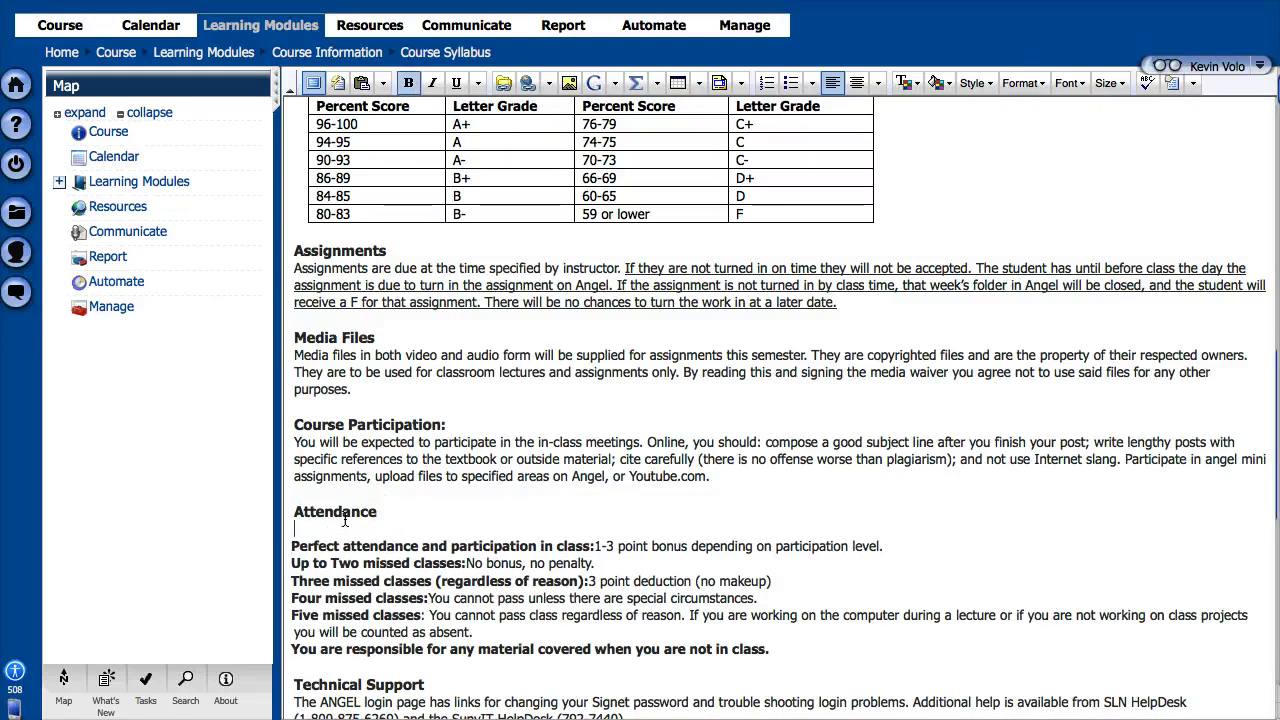
scroll(344, 518, "down", 3)
key("BackSpace")
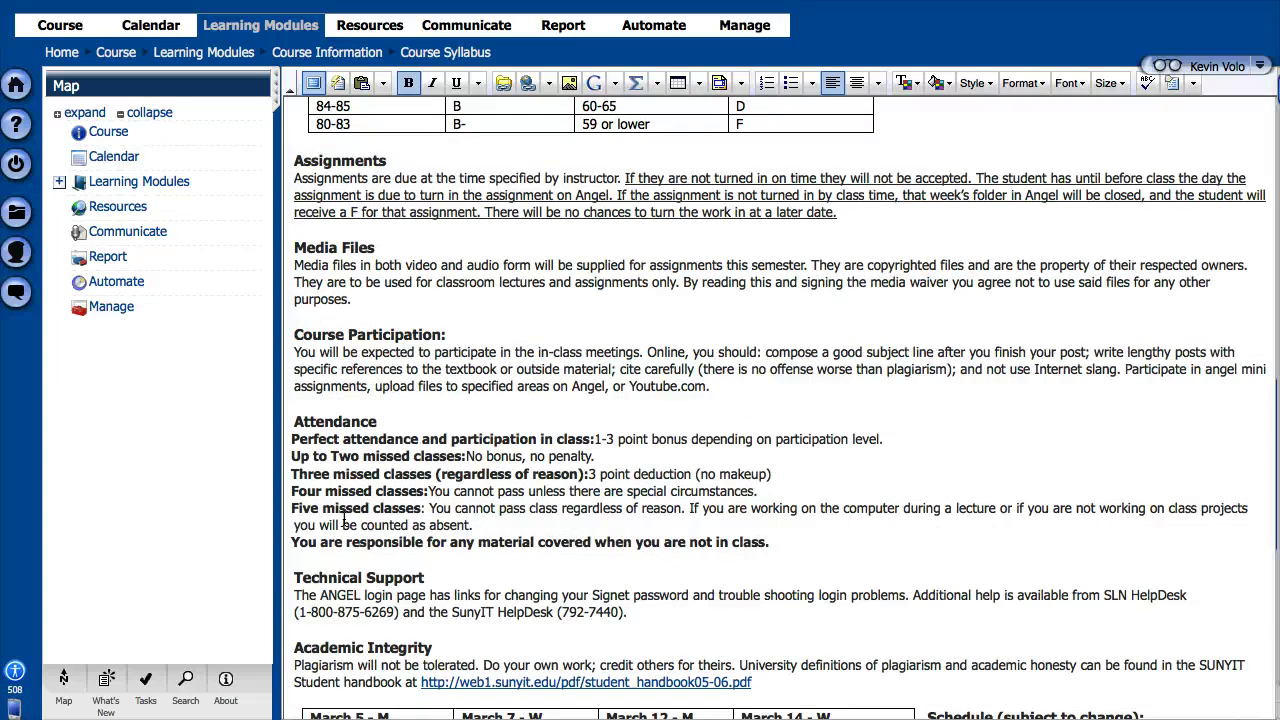
- Examine the layout of the remaining syllabus sections and the schedule tables
scroll(344, 518, "down", 4)
scroll(386, 543, "down", 3)
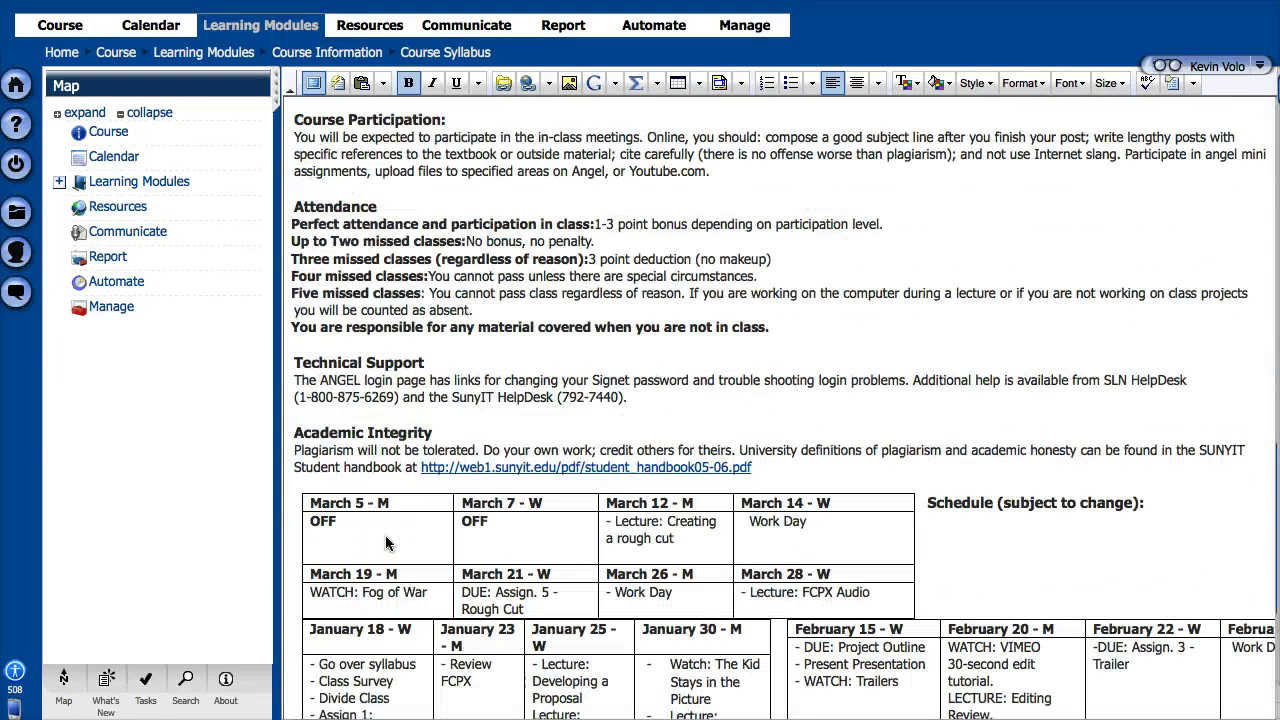
scroll(386, 543, "down", 2)
left_click(937, 505)
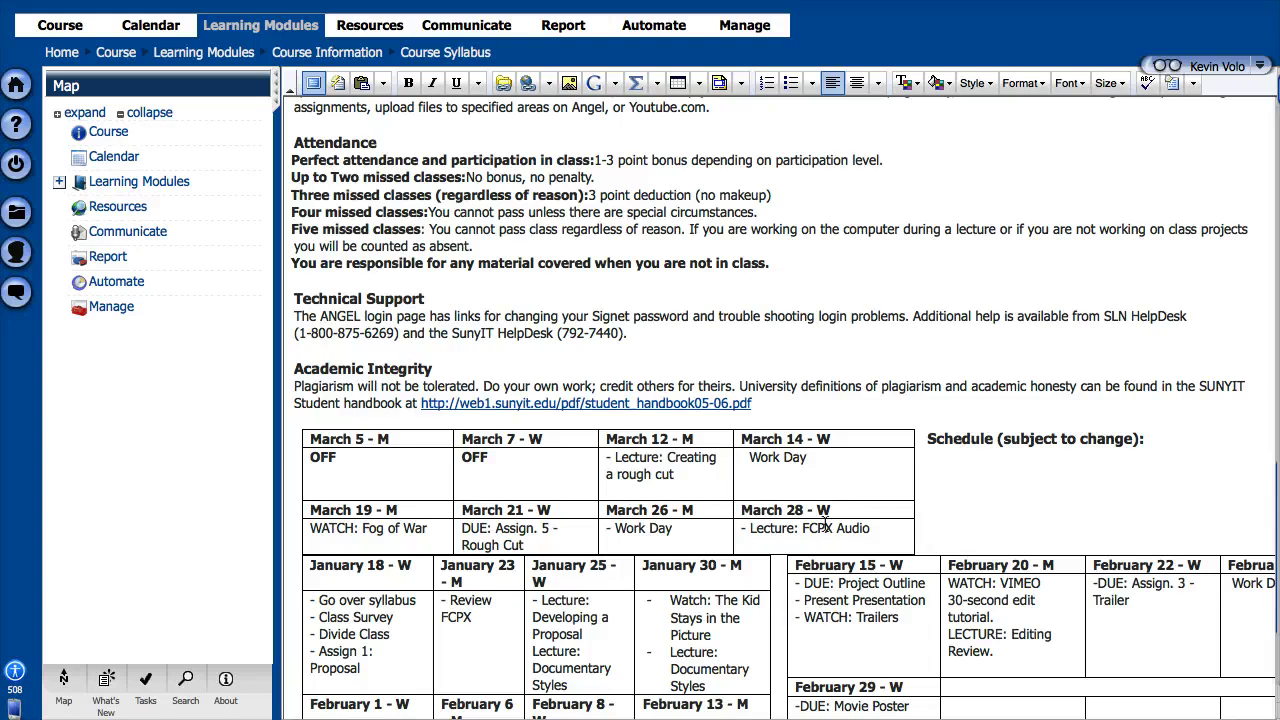
scroll(812, 510, "up", 10)
scroll(812, 510, "up", 15)
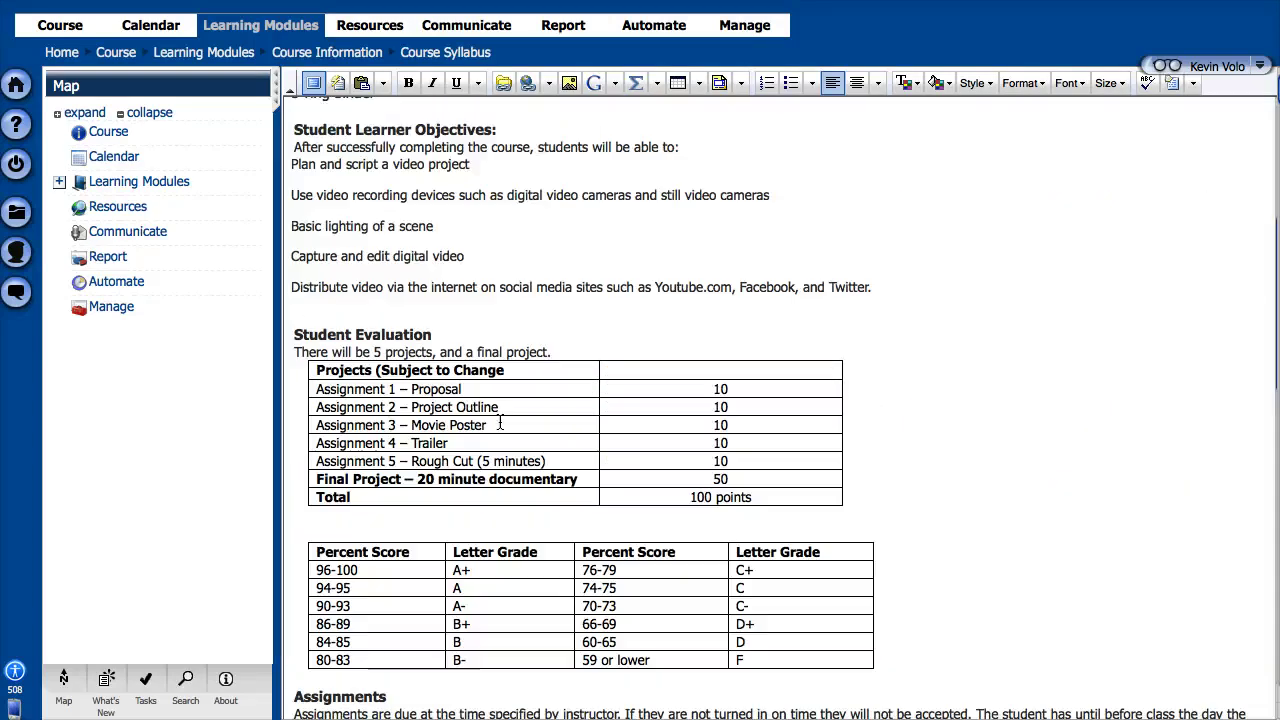
scroll(321, 428, "up", 8)
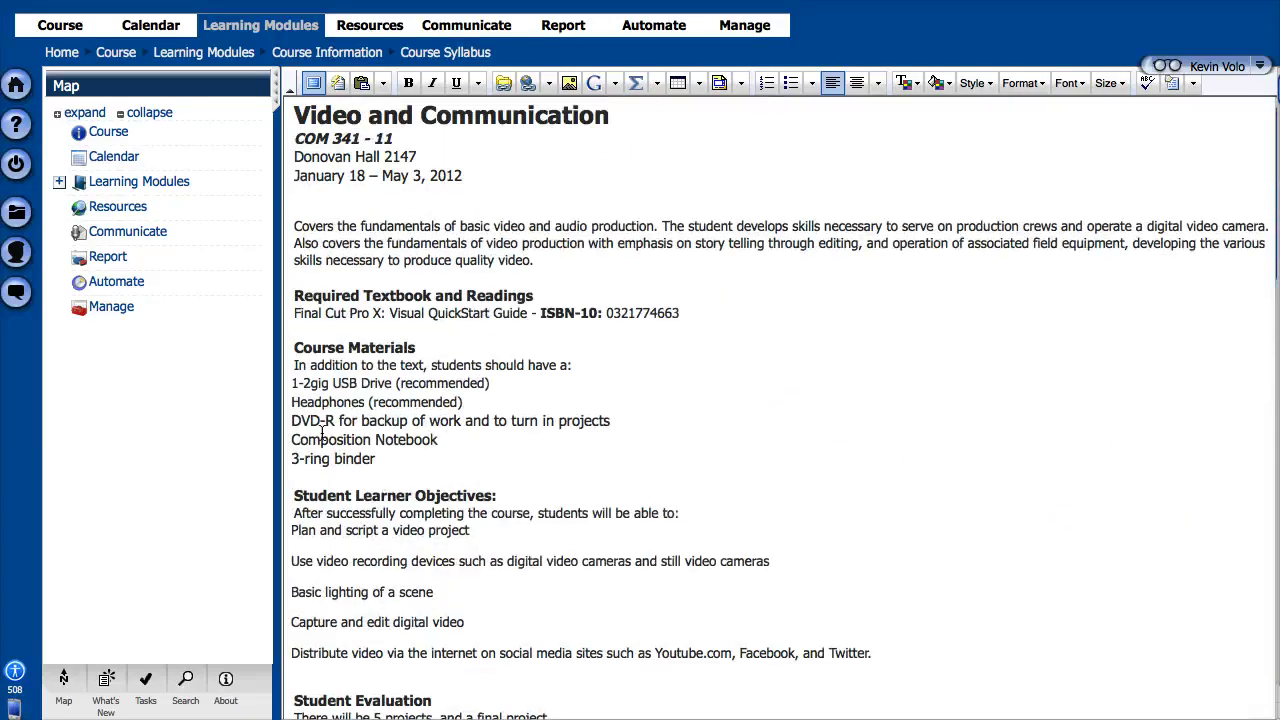
- Center the four opening lines of the syllabus, from the Video and Communication title to the course dates
scroll(321, 428, "up", 1)
left_click_drag(478, 181, 294, 133)
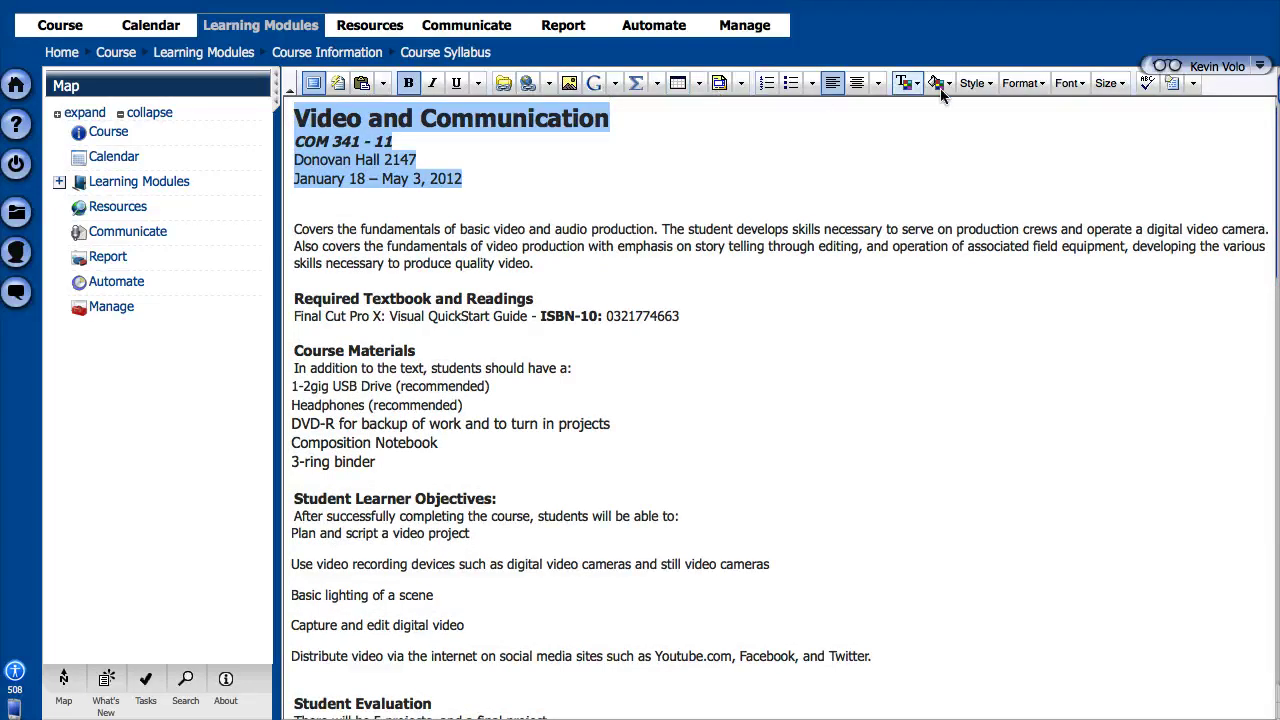
left_click(858, 88)
left_click(784, 200)
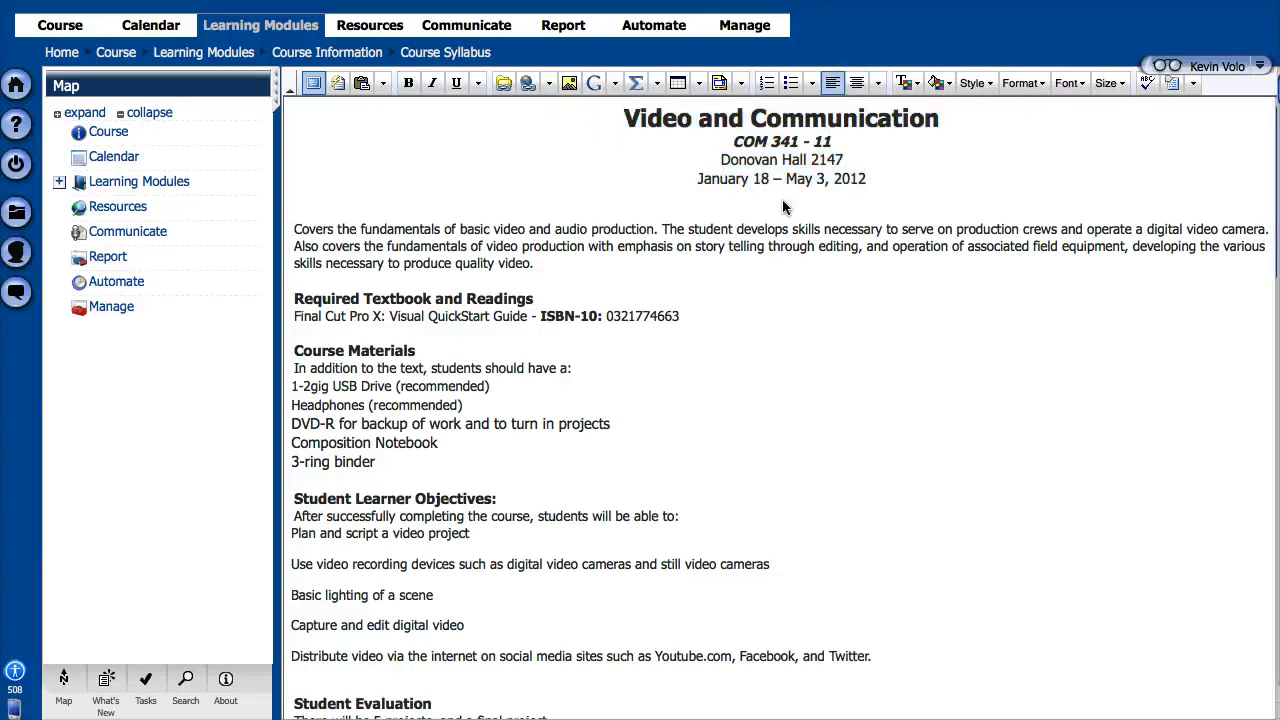
- Try italic and underline on the Required Textbook and Readings heading, turn both off, and look through the available fonts
triple_click(459, 303)
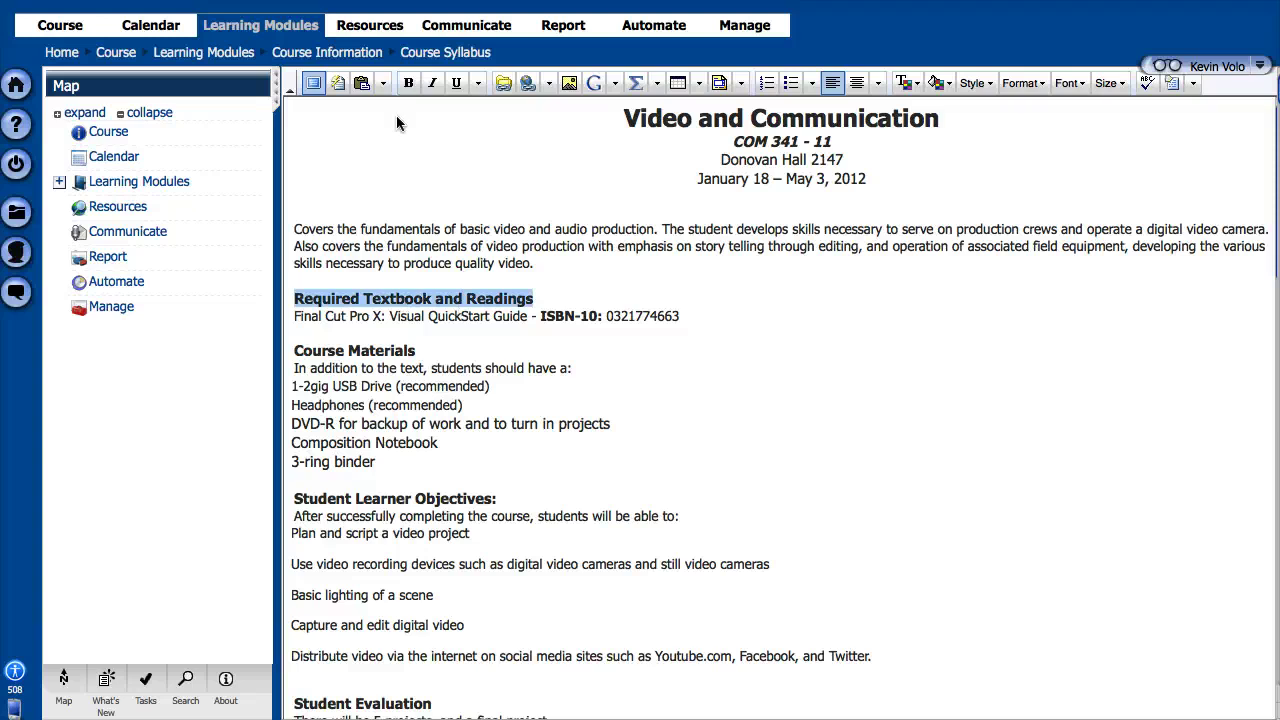
left_click(433, 85)
left_click(433, 85)
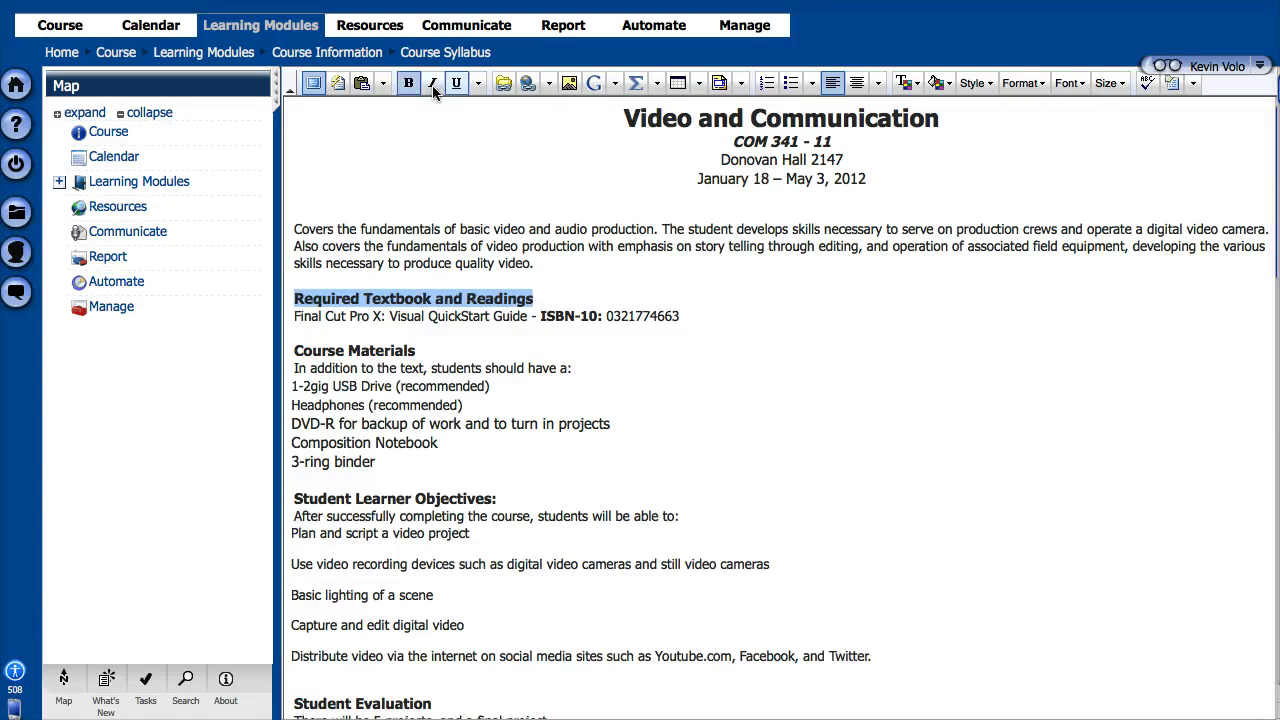
left_click(457, 85)
left_click(457, 85)
left_click(1069, 84)
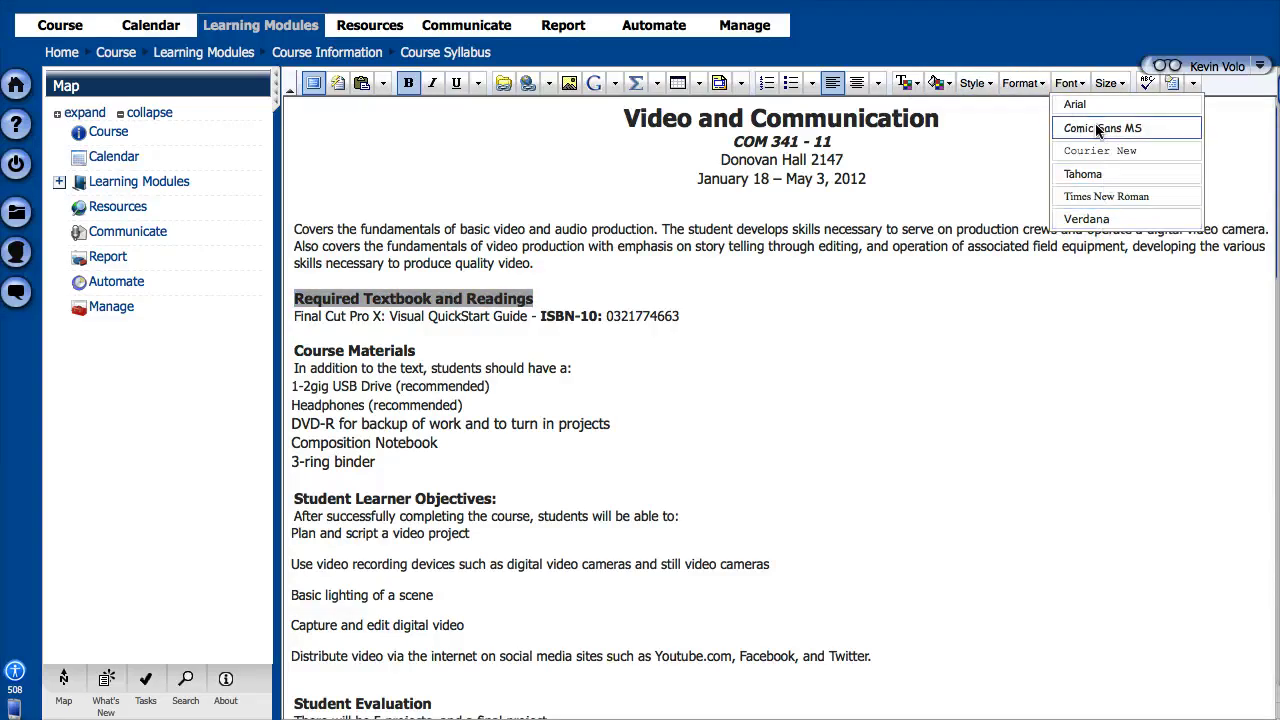
left_click(999, 148)
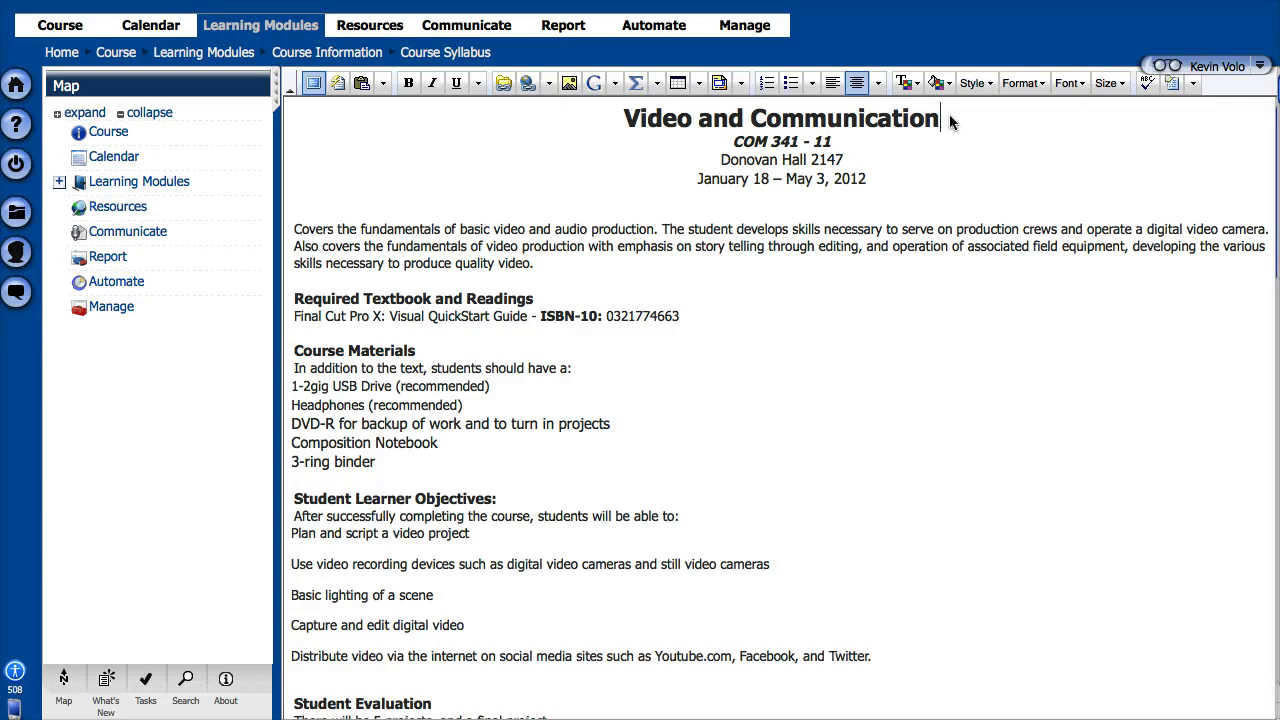
- Try the xx-large size on the Video and Communication title, and set the title's size to medium
left_click_drag(952, 119, 628, 122)
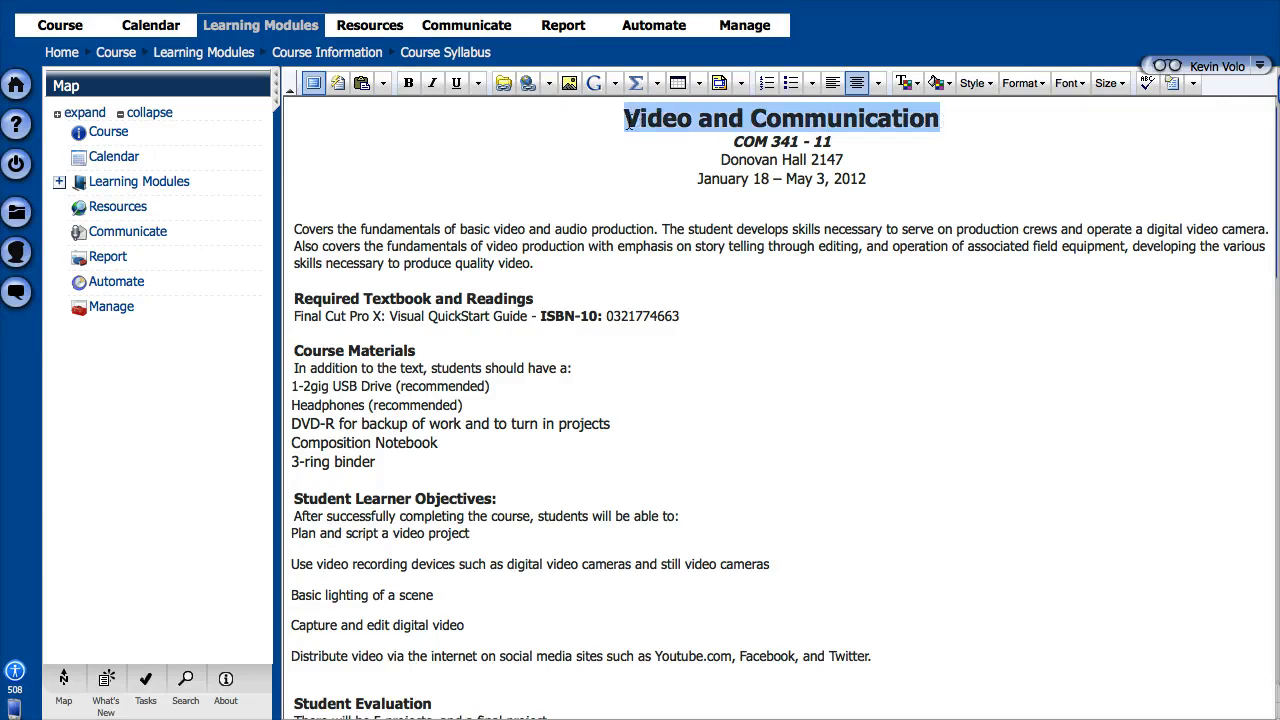
left_click(1107, 83)
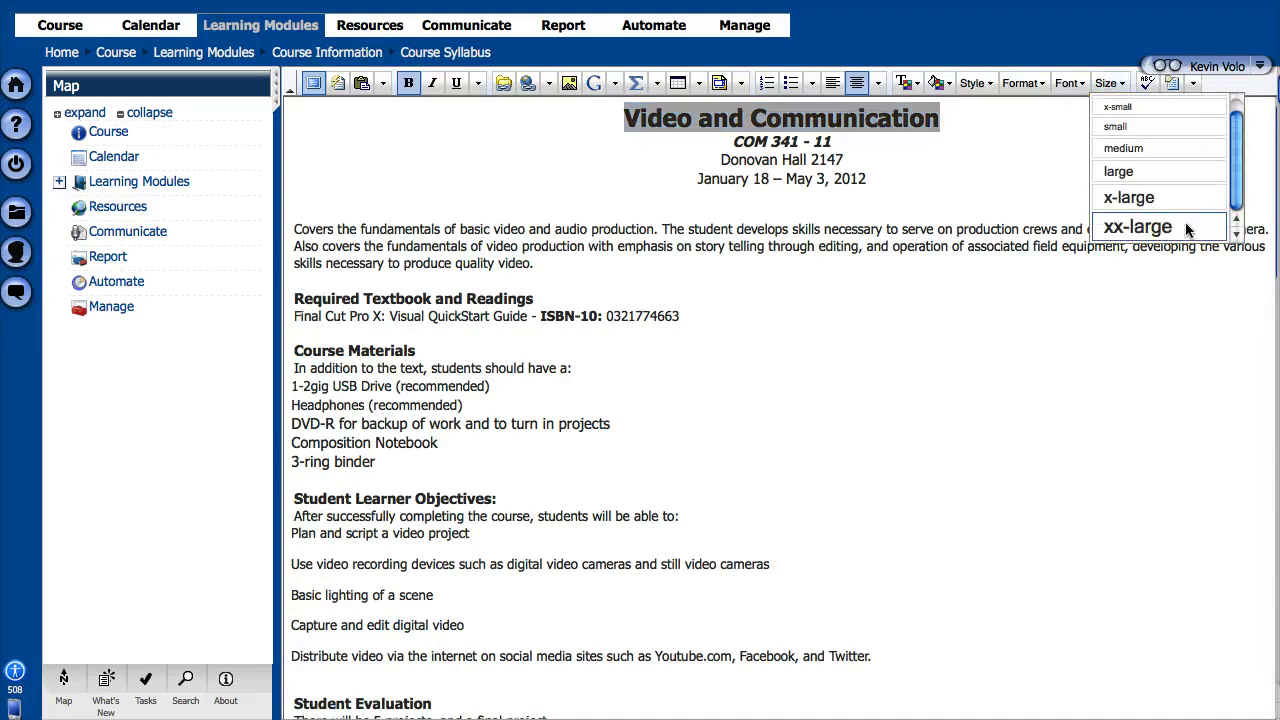
left_click(1190, 236)
left_click(1107, 83)
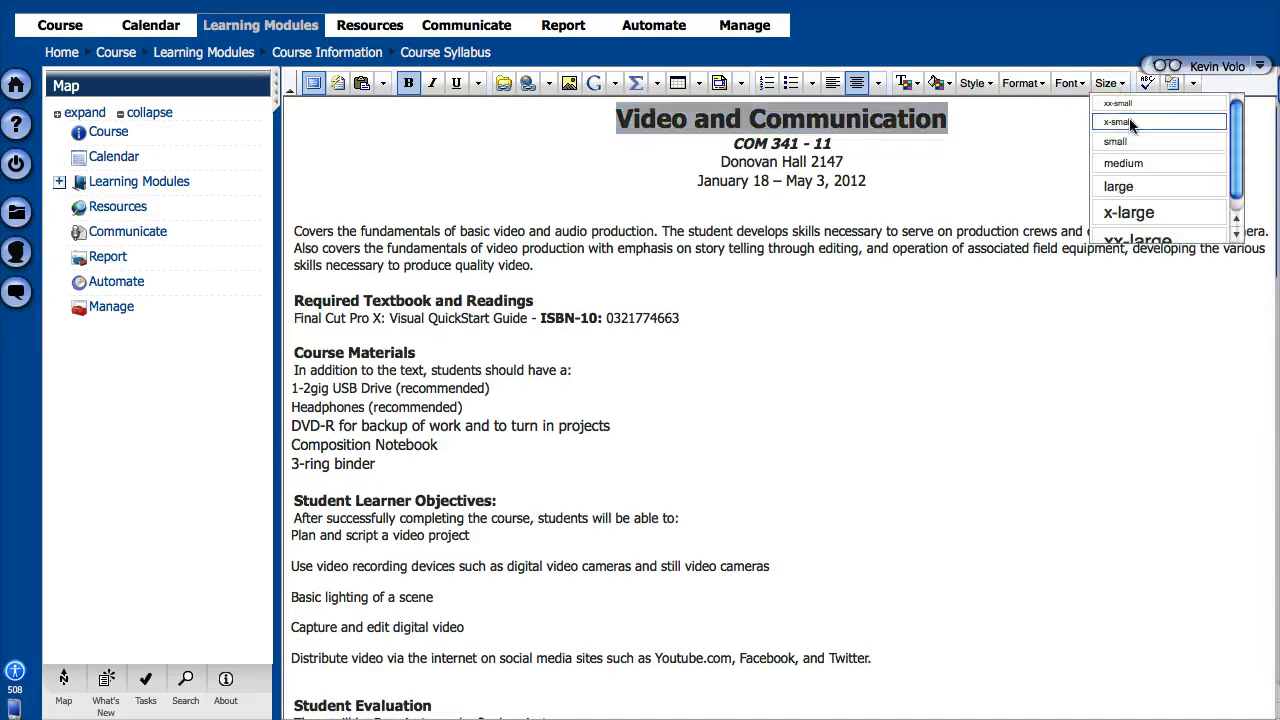
left_click(1138, 167)
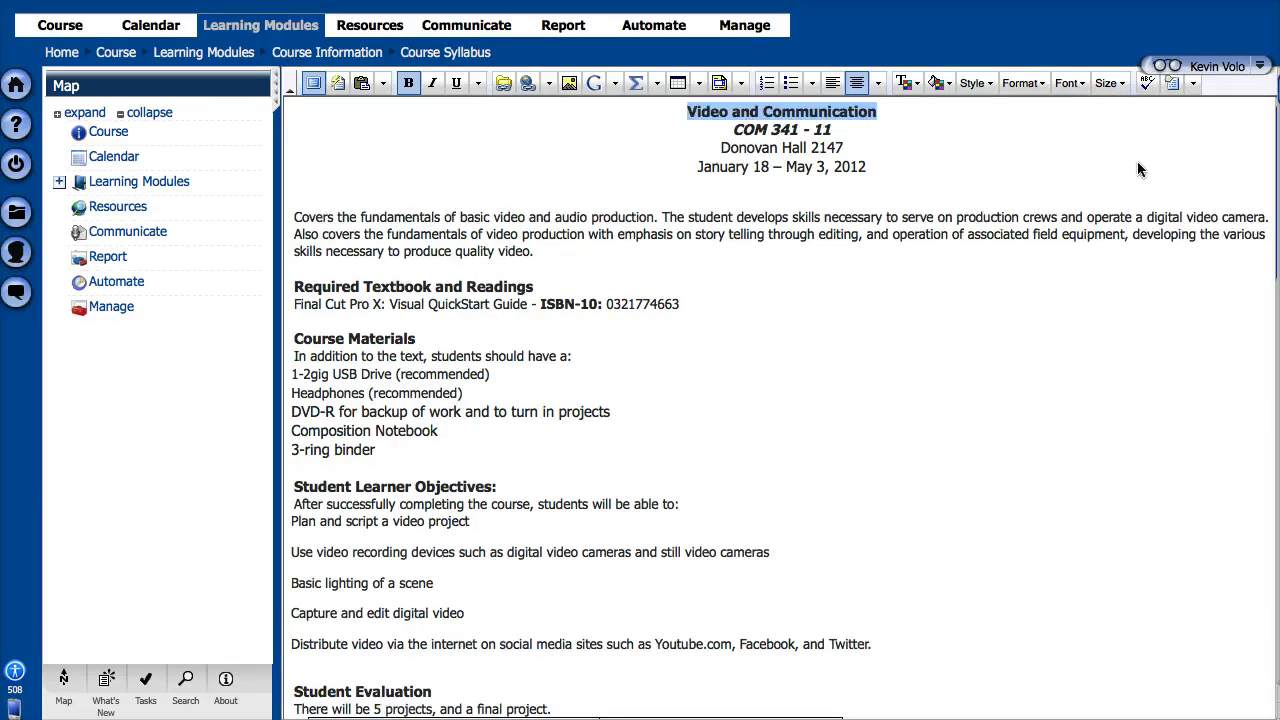
- Set the Video and Communication title to the xx-large size and colour it dark red
left_click(1107, 83)
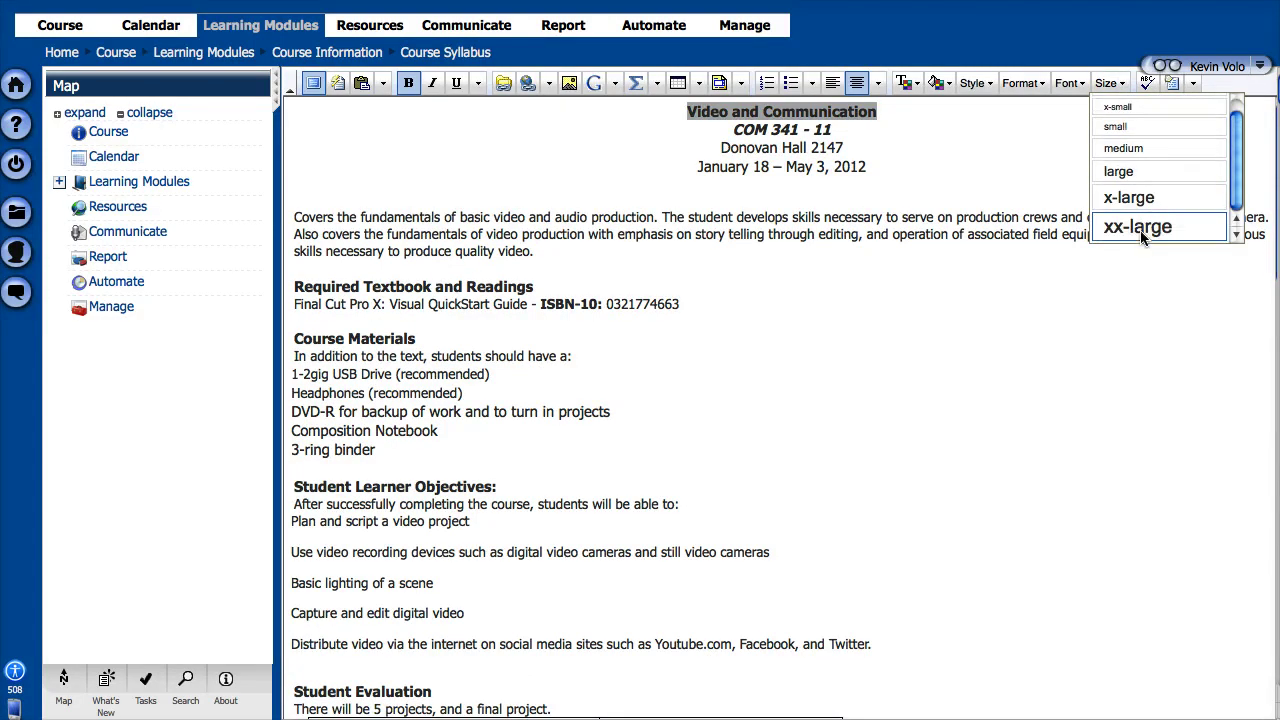
left_click(1141, 228)
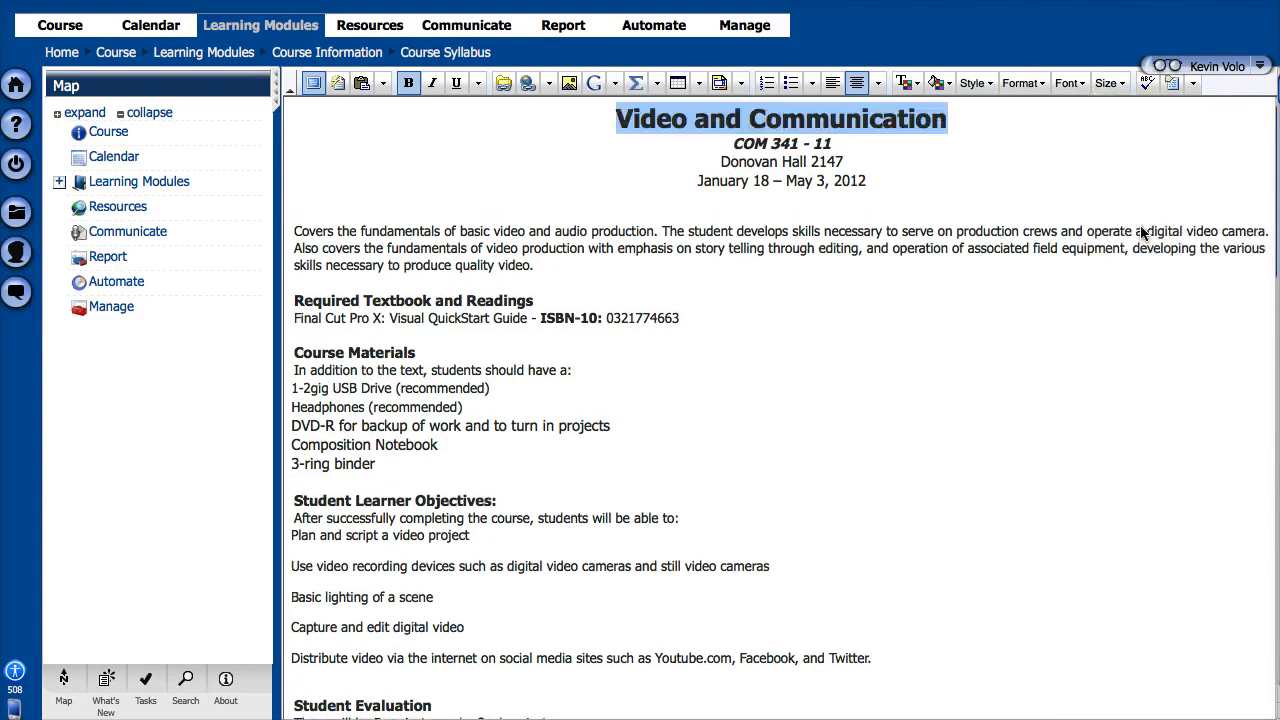
left_click(912, 83)
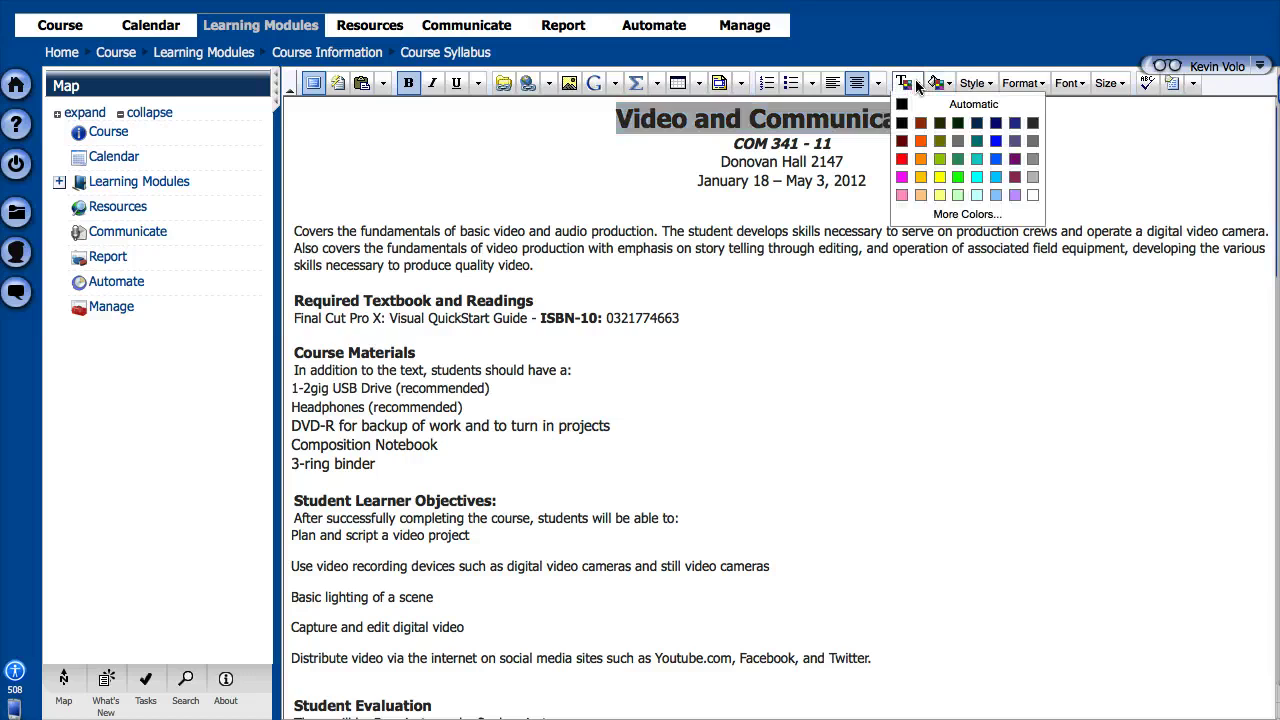
left_click(905, 140)
left_click(905, 145)
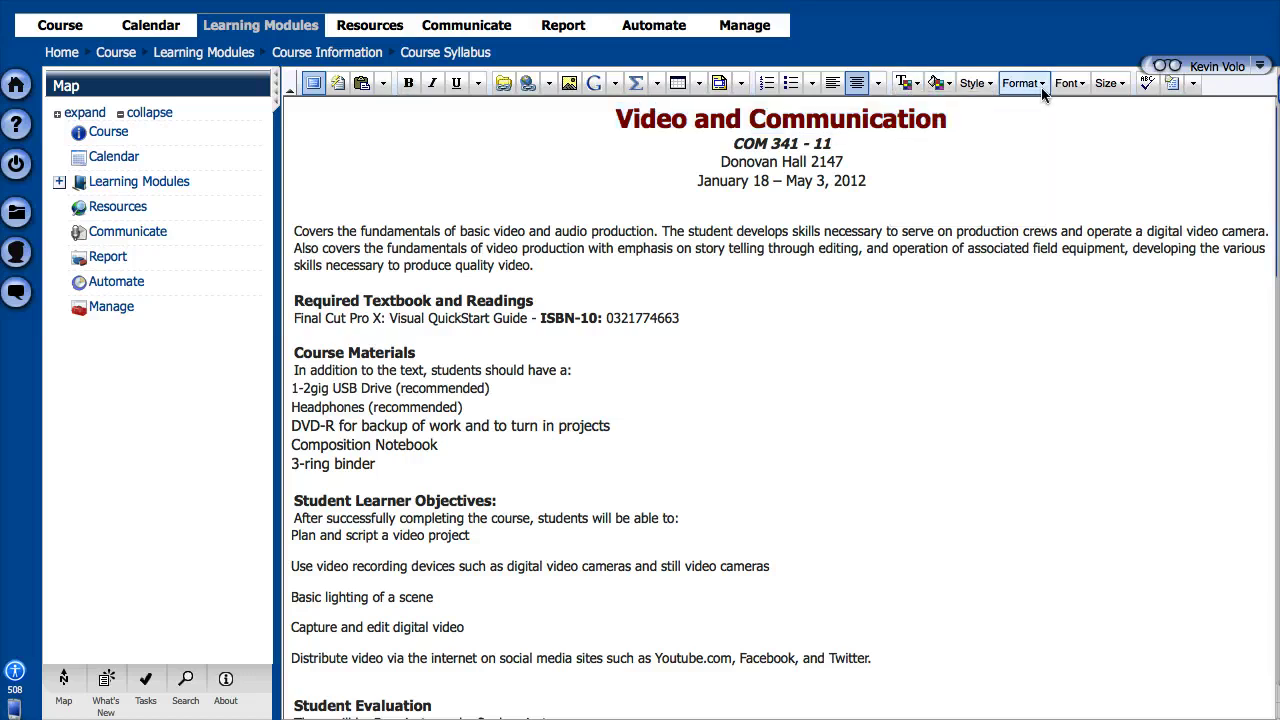
left_click_drag(950, 122, 621, 130)
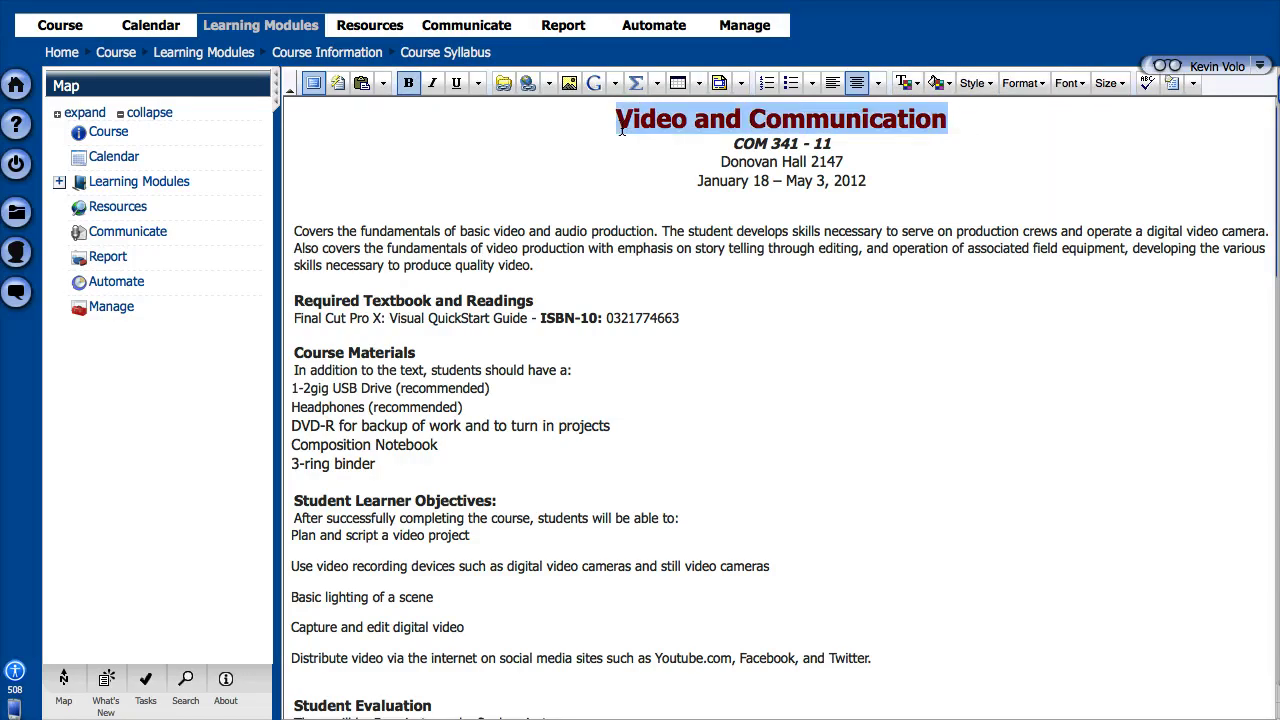
left_click(725, 190)
- Italicize the course description paragraph above the Required Textbook and Readings heading
scroll(490, 241, "down", 2)
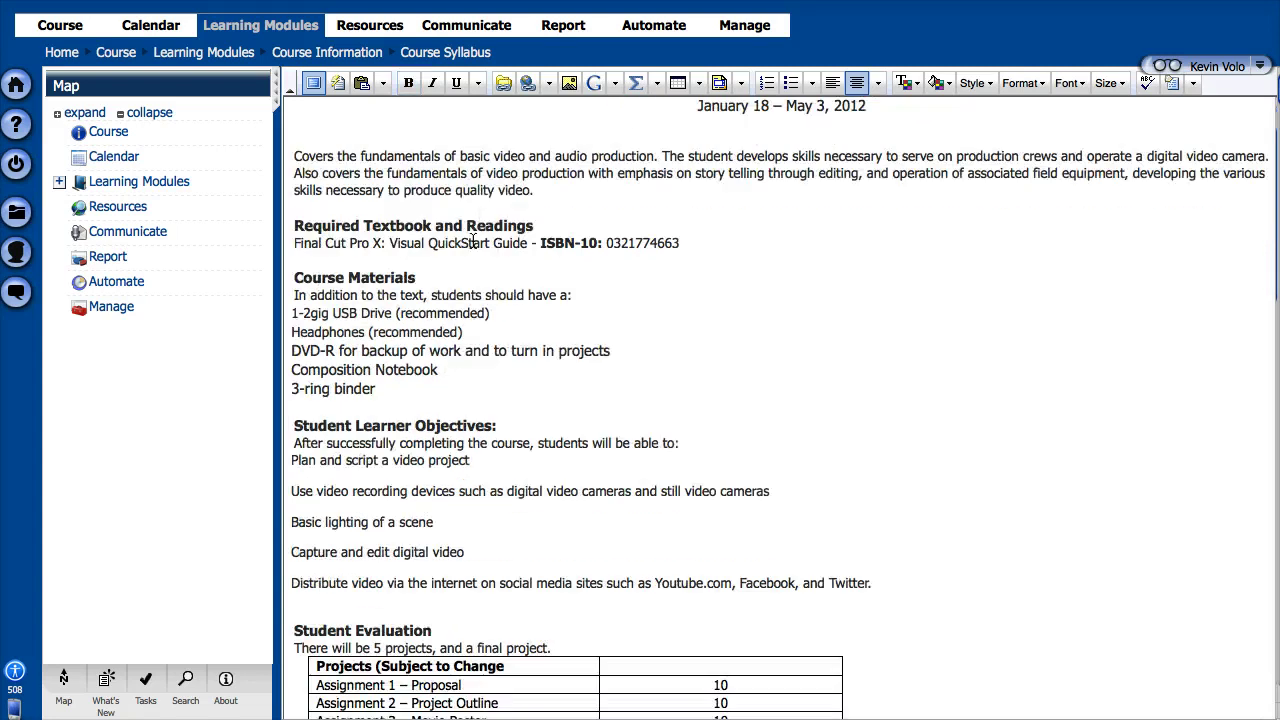
triple_click(470, 165)
left_click(432, 83)
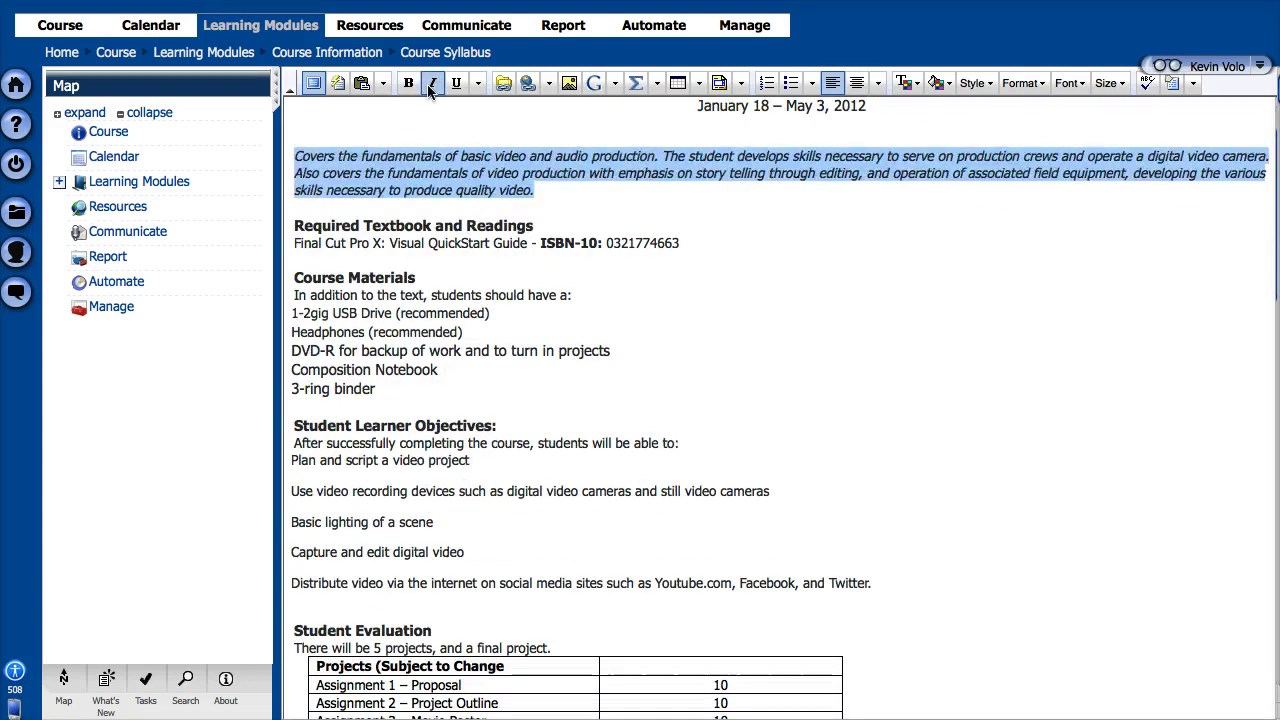
left_click(440, 232)
- Delete the course material lines from Headphones (recommended) through 3-ring binder
scroll(441, 240, "down", 5)
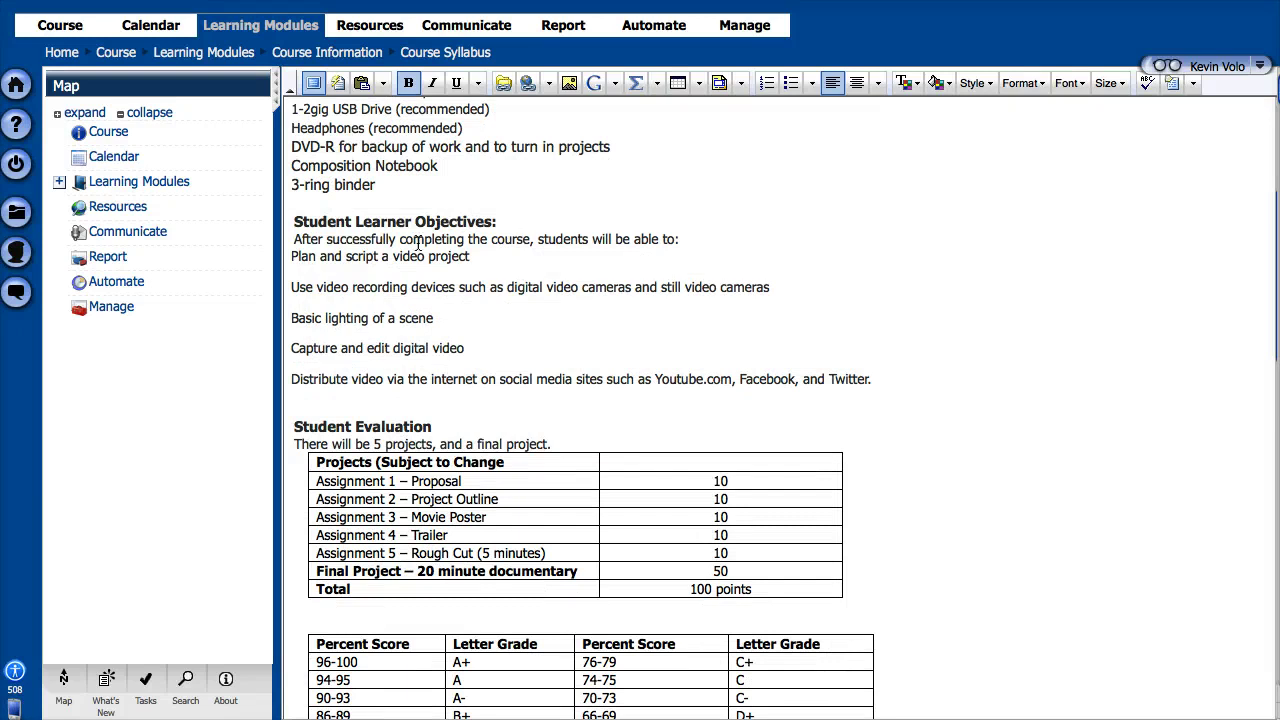
scroll(411, 304, "up", 4)
scroll(411, 304, "up", 1)
left_click_drag(376, 376, 289, 320)
key("BackSpace")
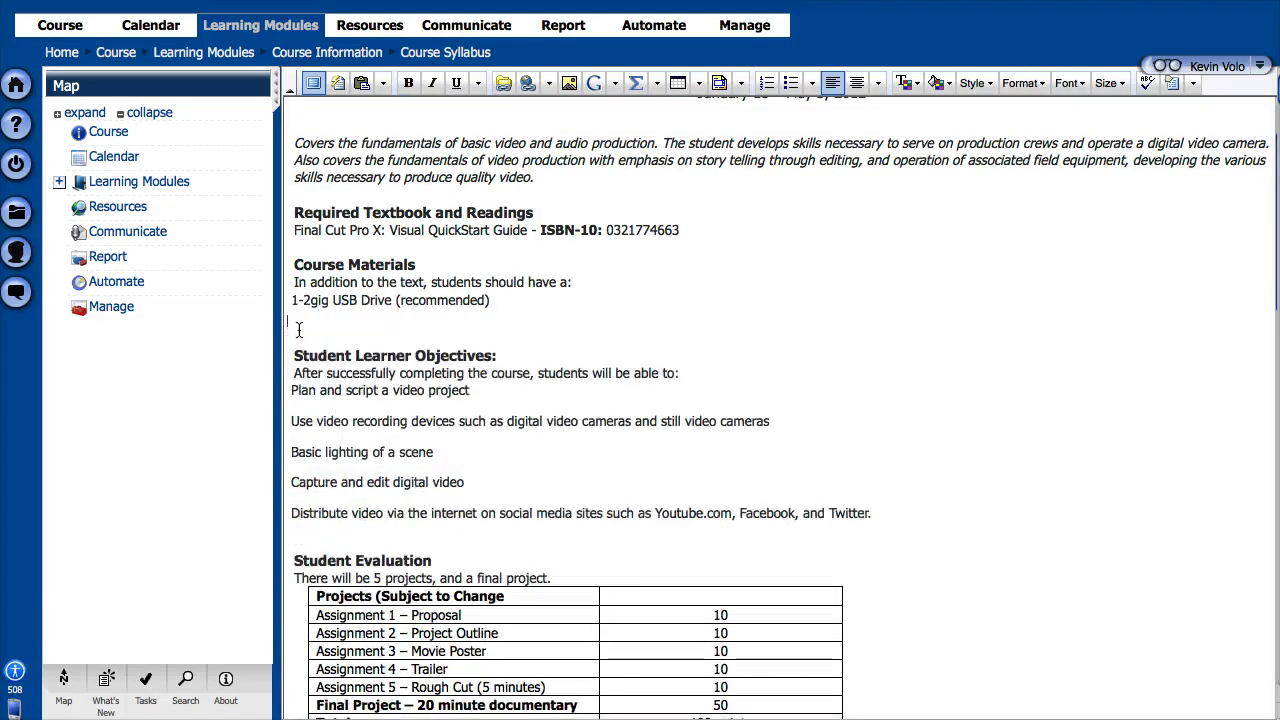
- Move the 1-2gig USB Drive line directly under the Course Materials heading and remove the blank lines above Student Learner Objectives
left_click_drag(490, 300, 288, 308)
key("ctrl+c")
key("BackSpace")
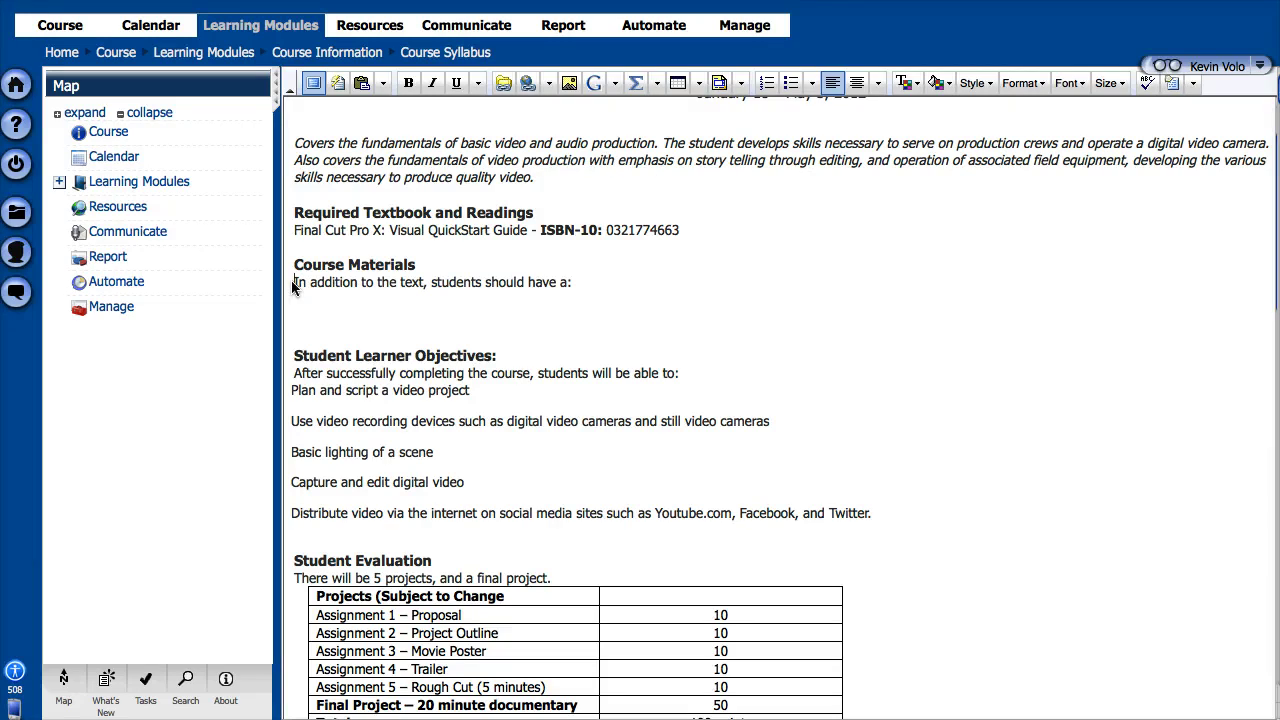
key("Return")
key("Up")
key("ctrl+v")
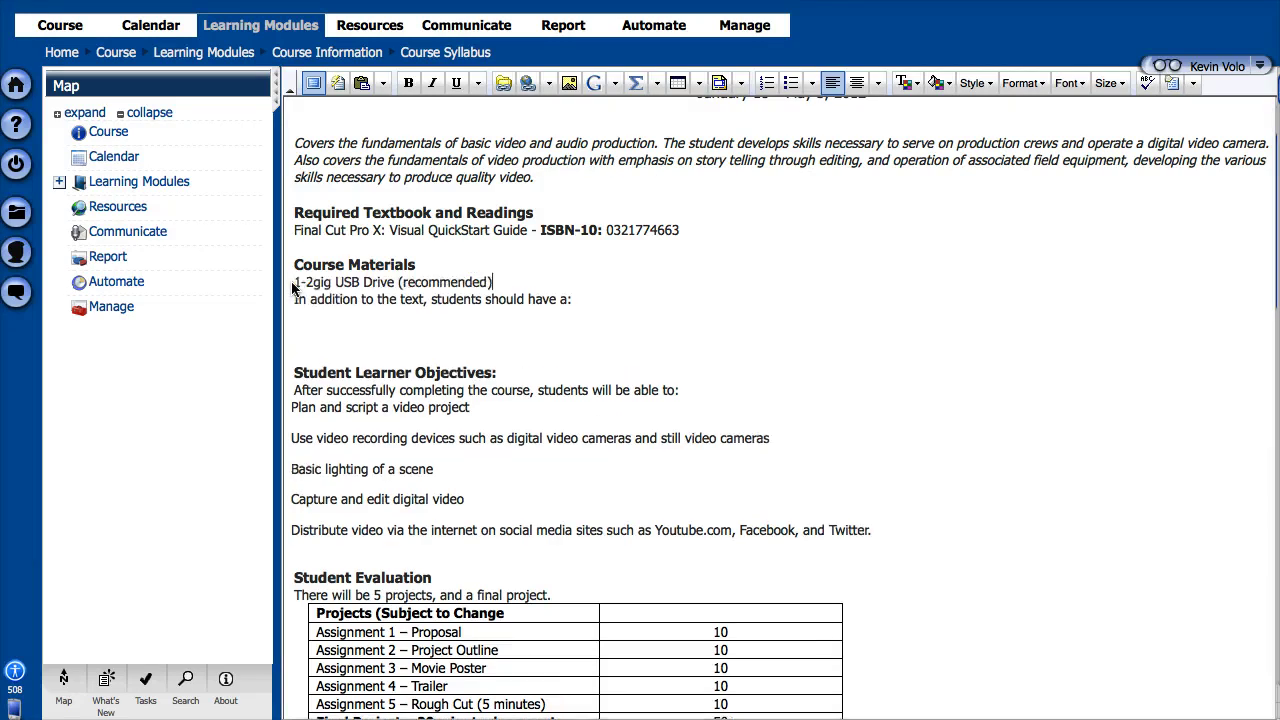
left_click(306, 334)
key("BackSpace")
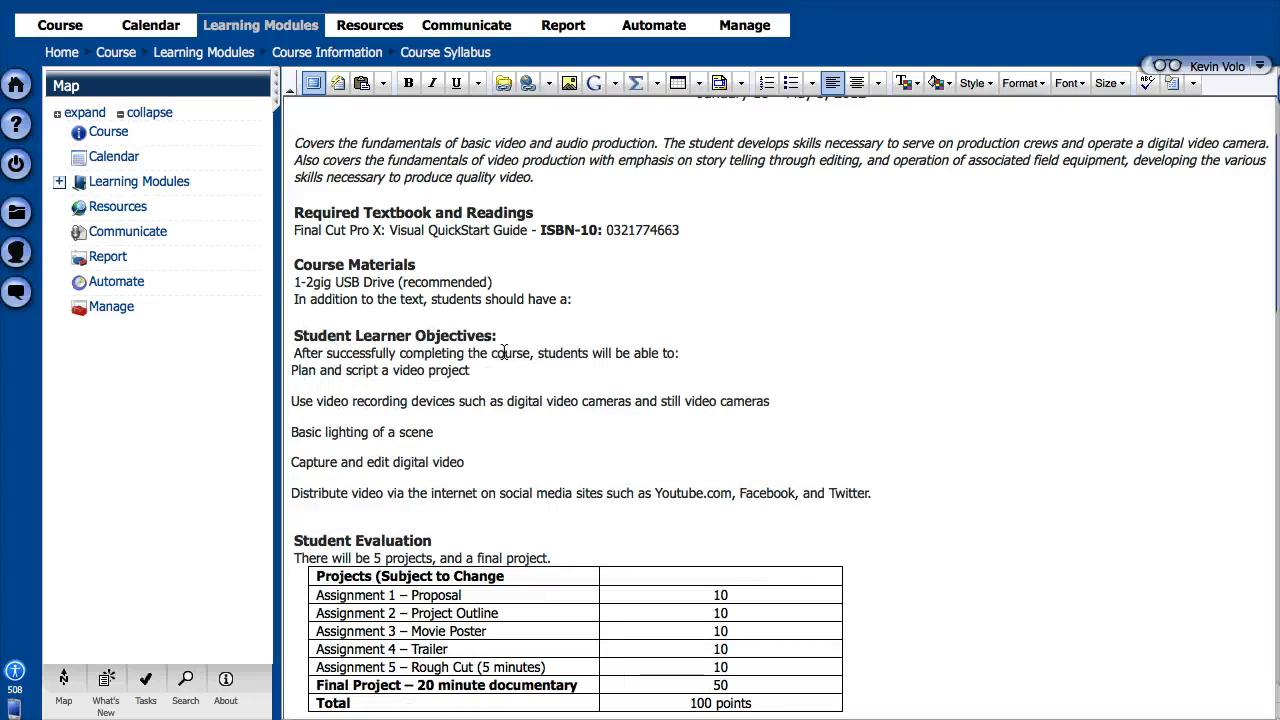
- Examine the edited syllabus from the title down to the schedule tables
scroll(505, 352, "down", 10)
scroll(505, 352, "up", 8)
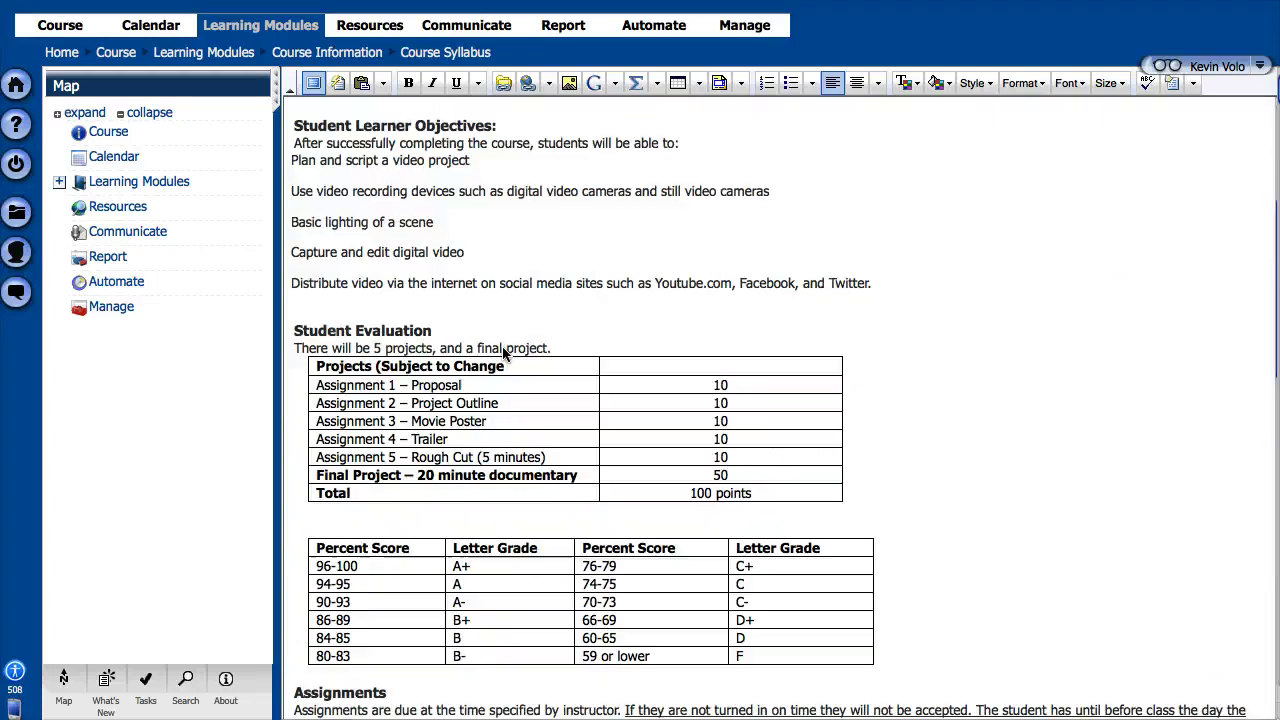
scroll(505, 352, "up", 3)
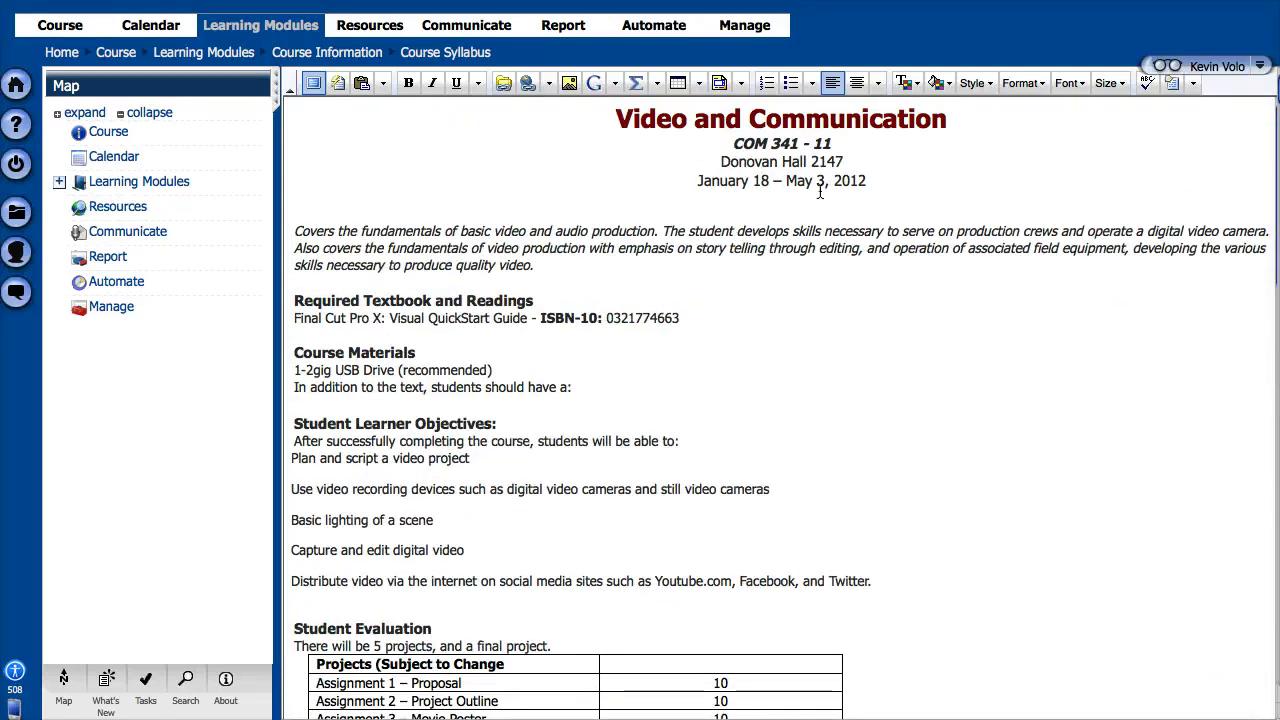
scroll(649, 305, "down", 2)
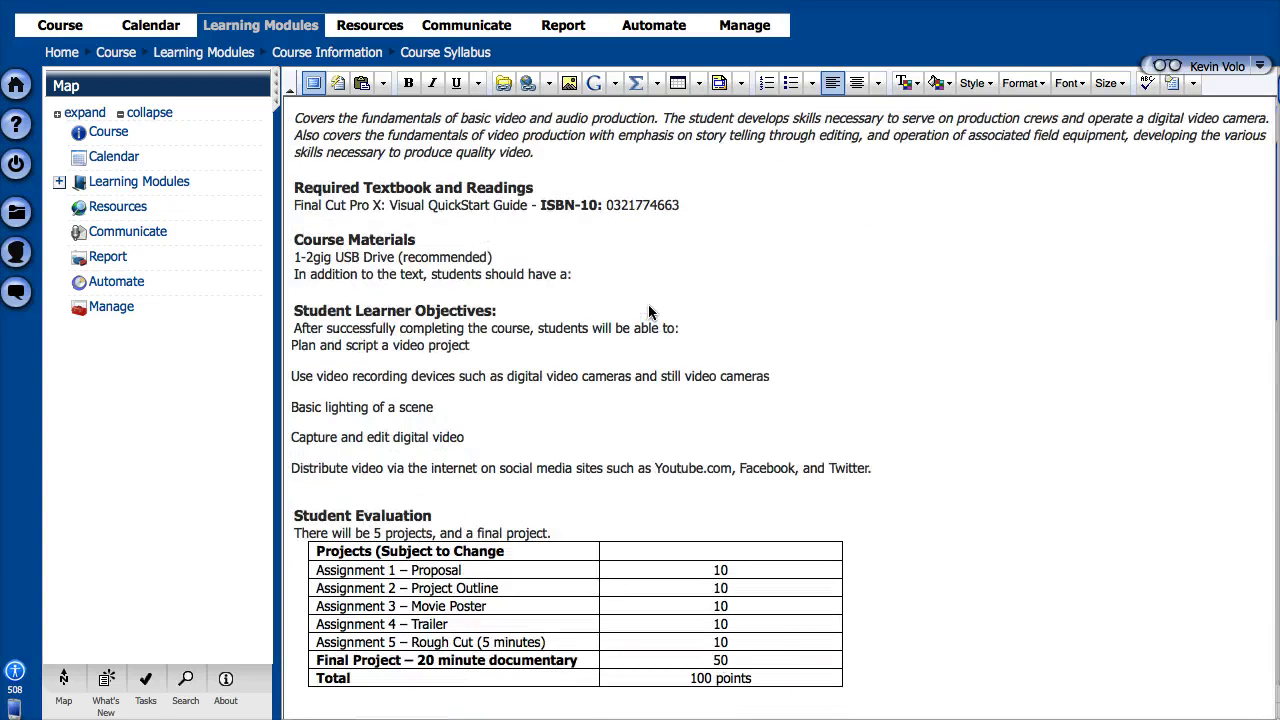
scroll(649, 305, "up", 2)
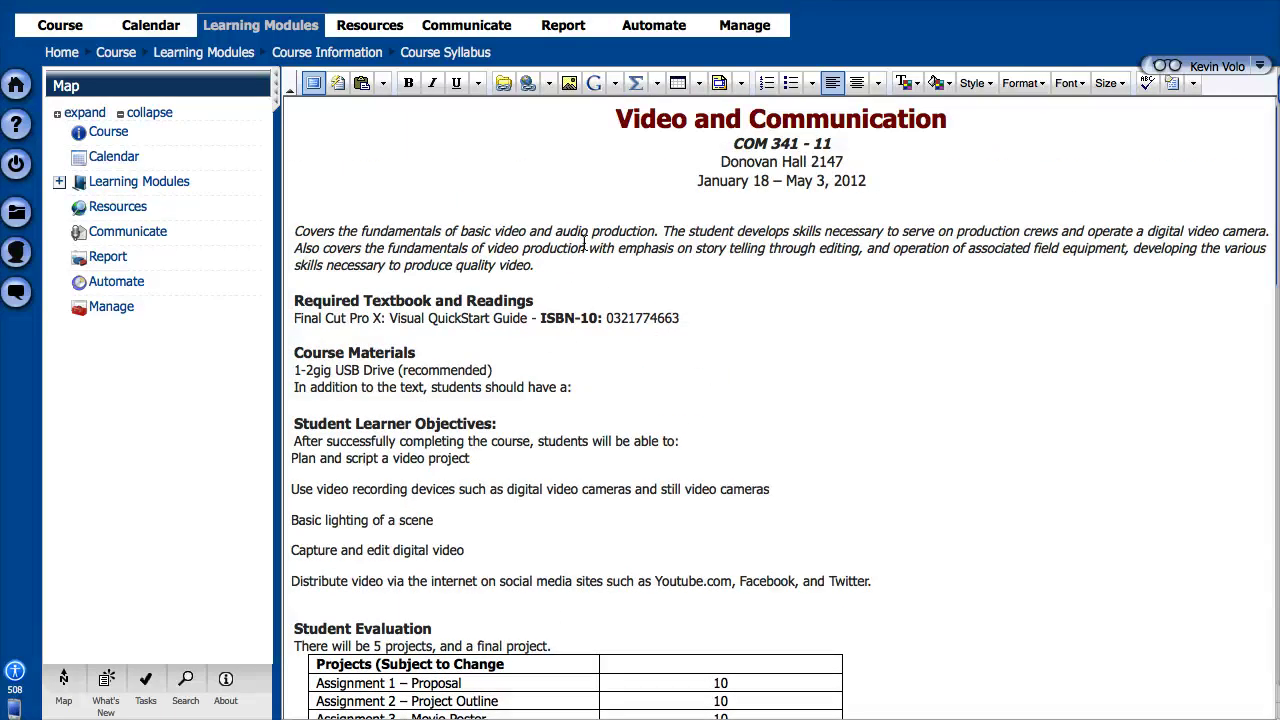
scroll(582, 260, "down", 15)
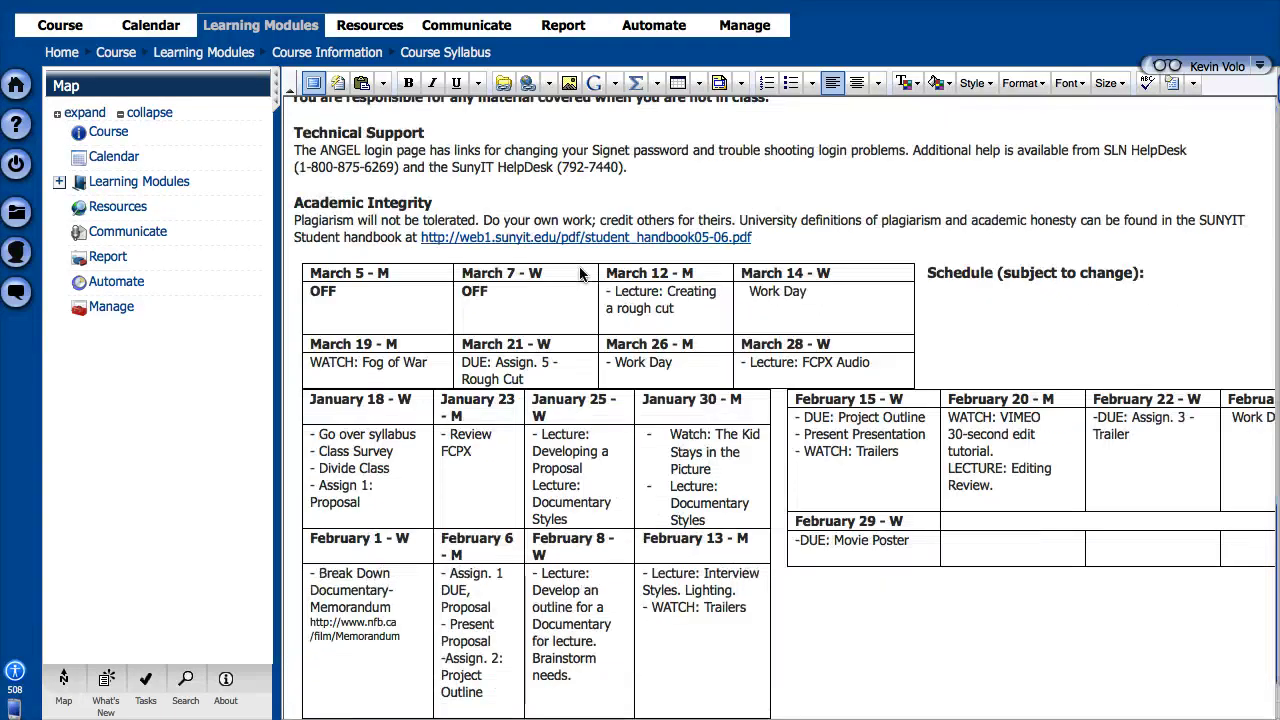
scroll(581, 274, "down", 12)
scroll(605, 310, "up", 6)
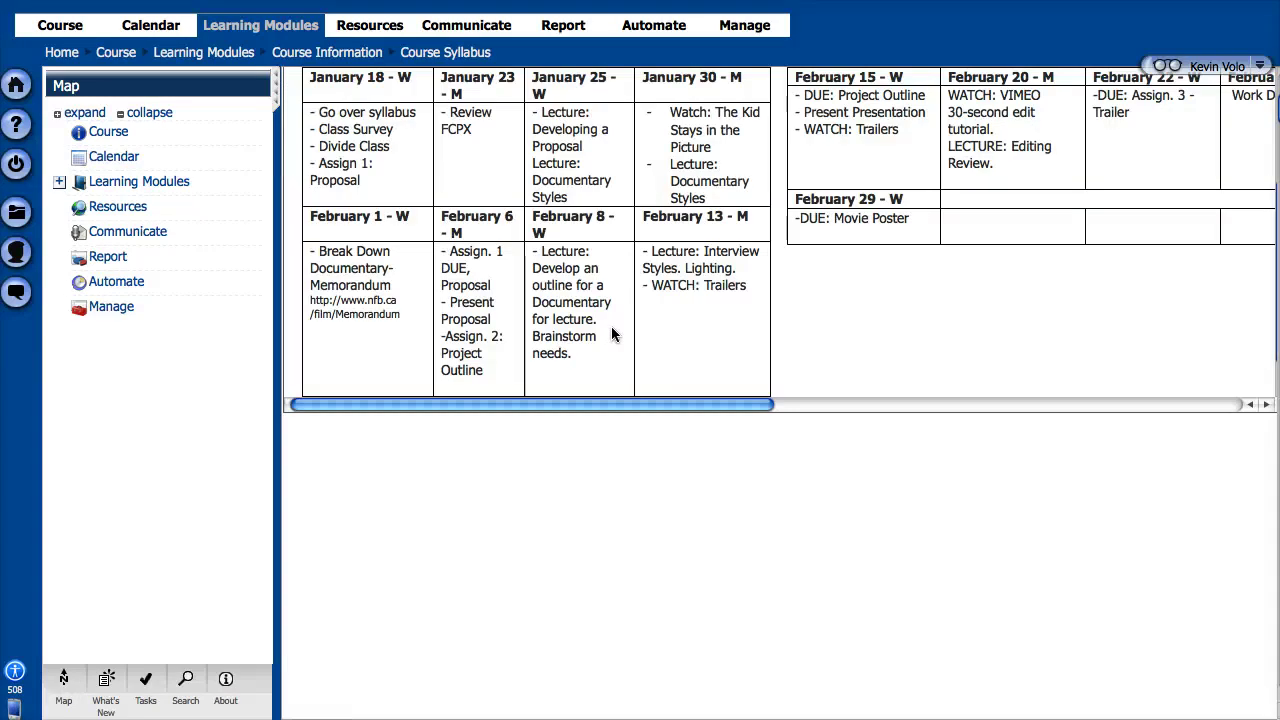
scroll(611, 326, "up", 20)
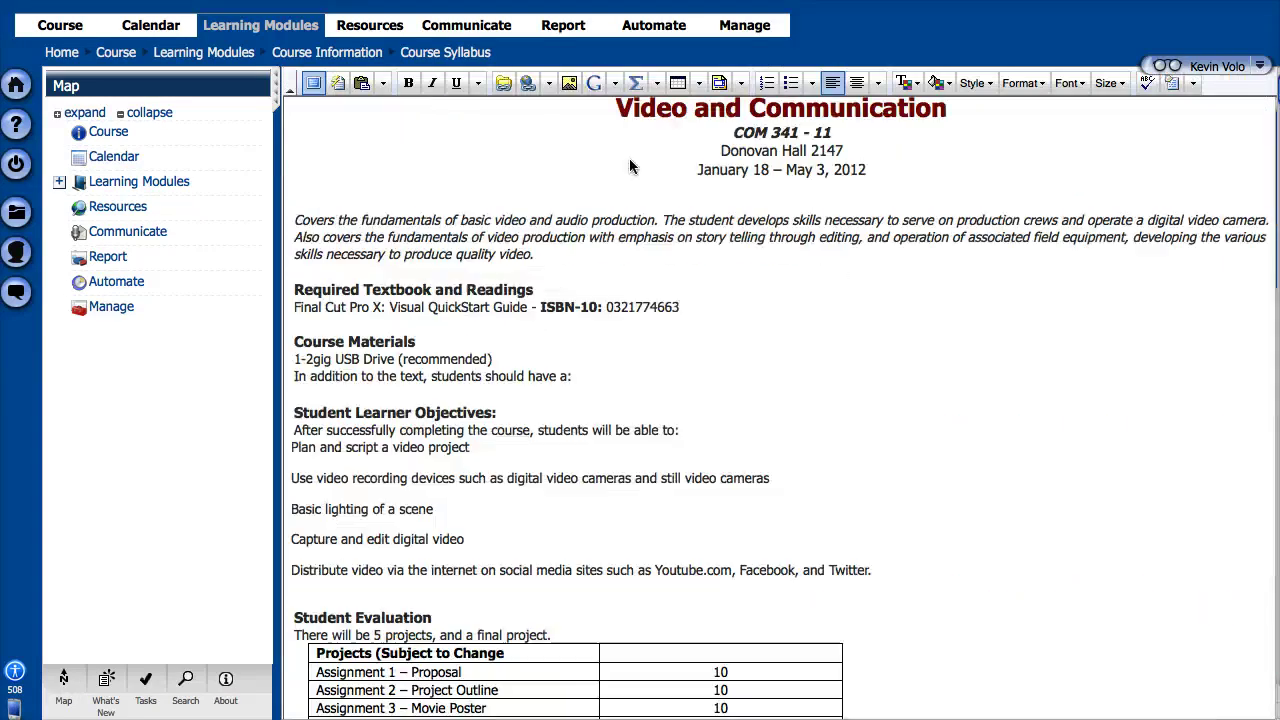
- Leave the full-screen editor, save the Course Syllabus page, and look over the saved page
left_click(313, 83)
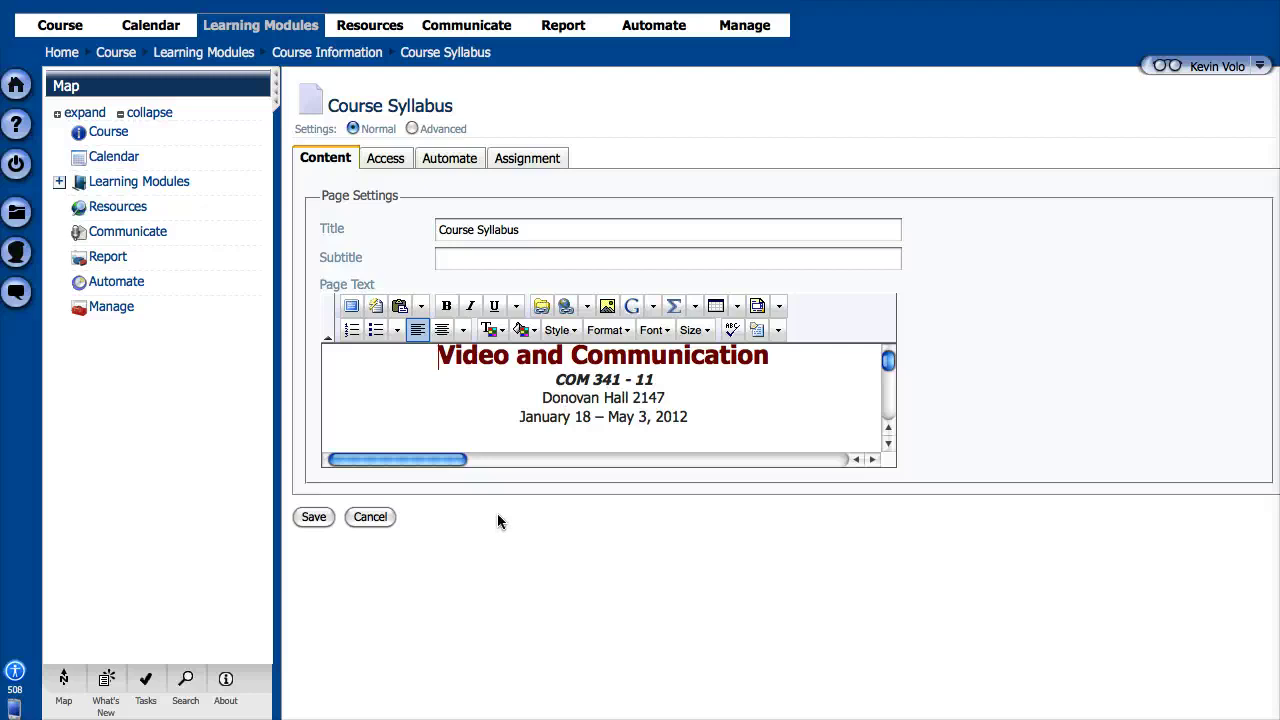
left_click(545, 232)
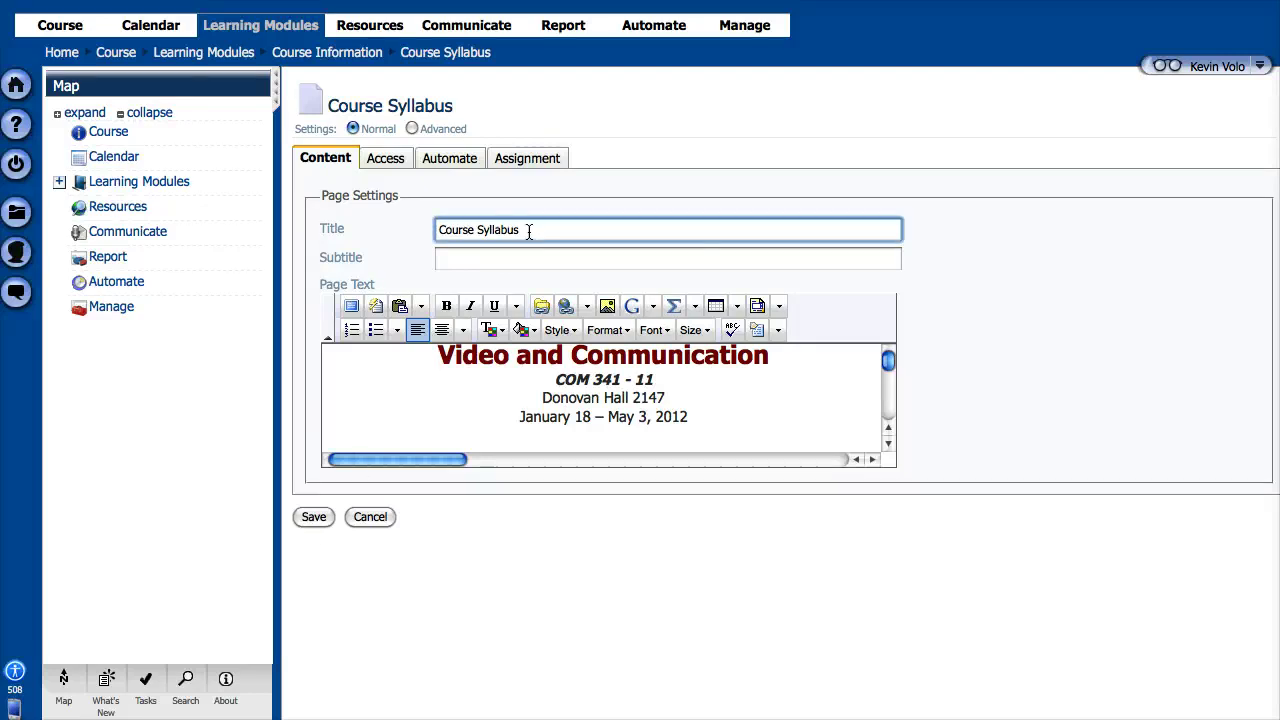
left_click(517, 258)
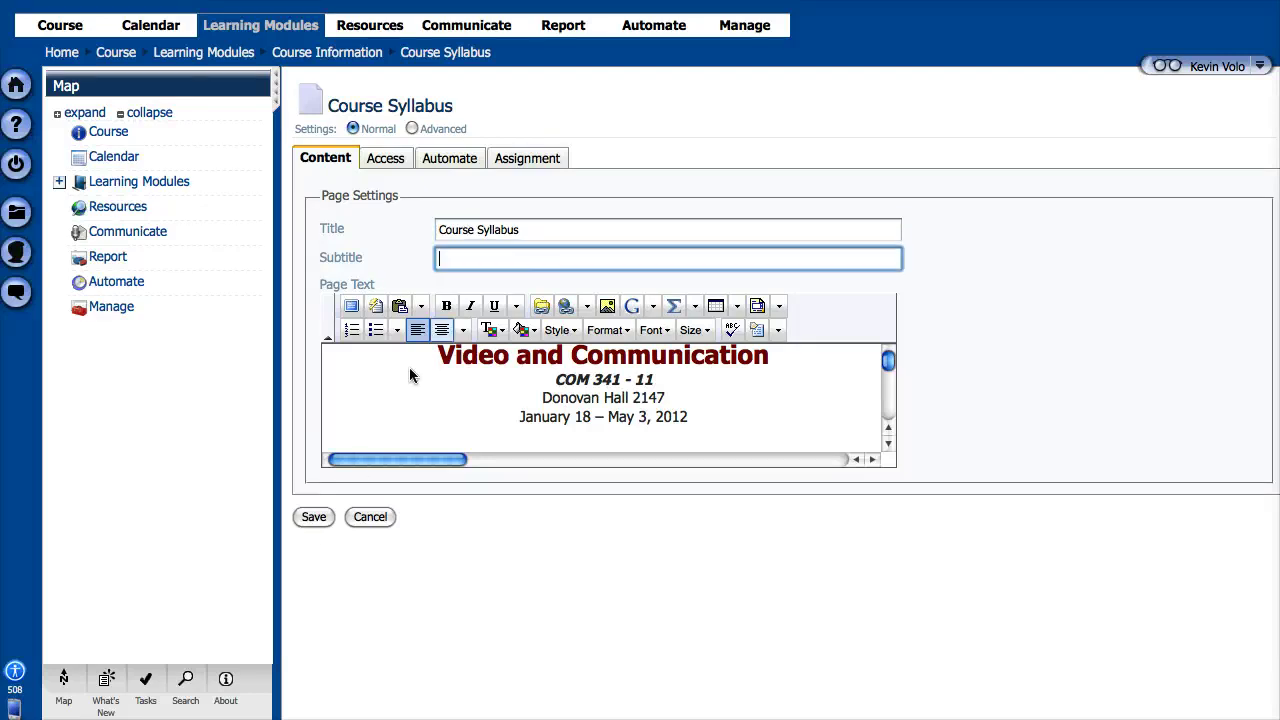
left_click(312, 517)
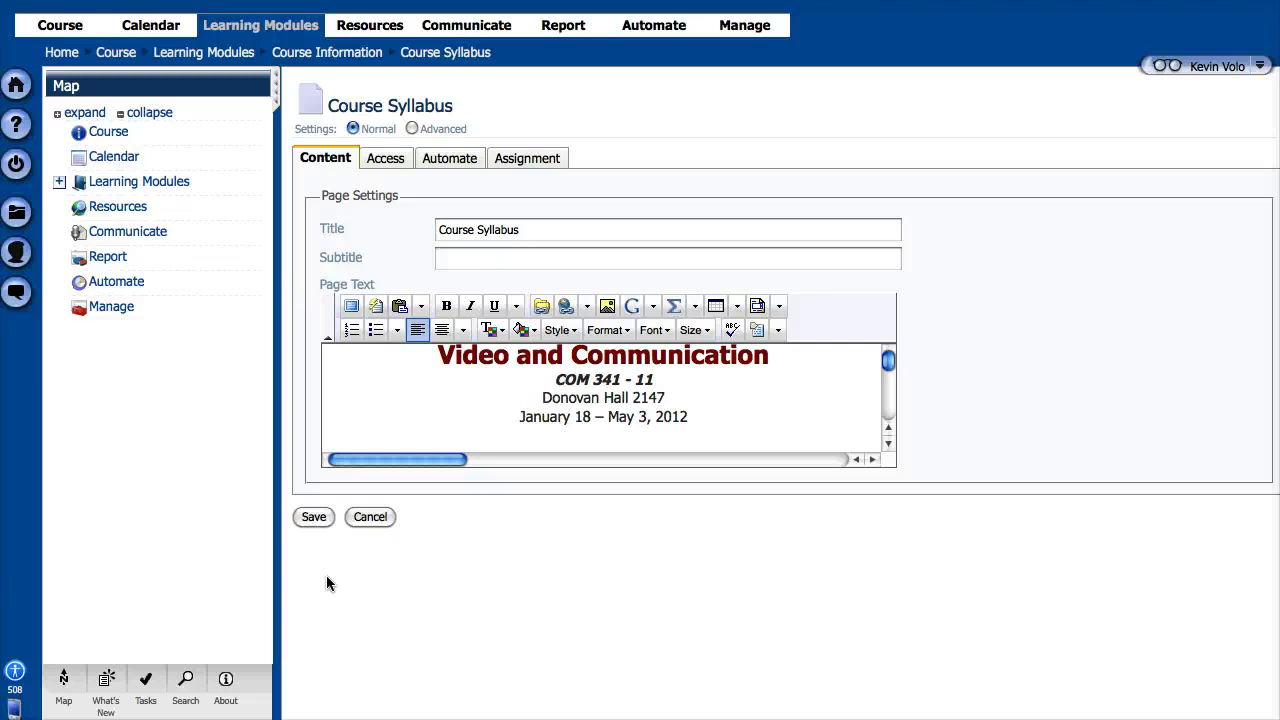
left_click(320, 524)
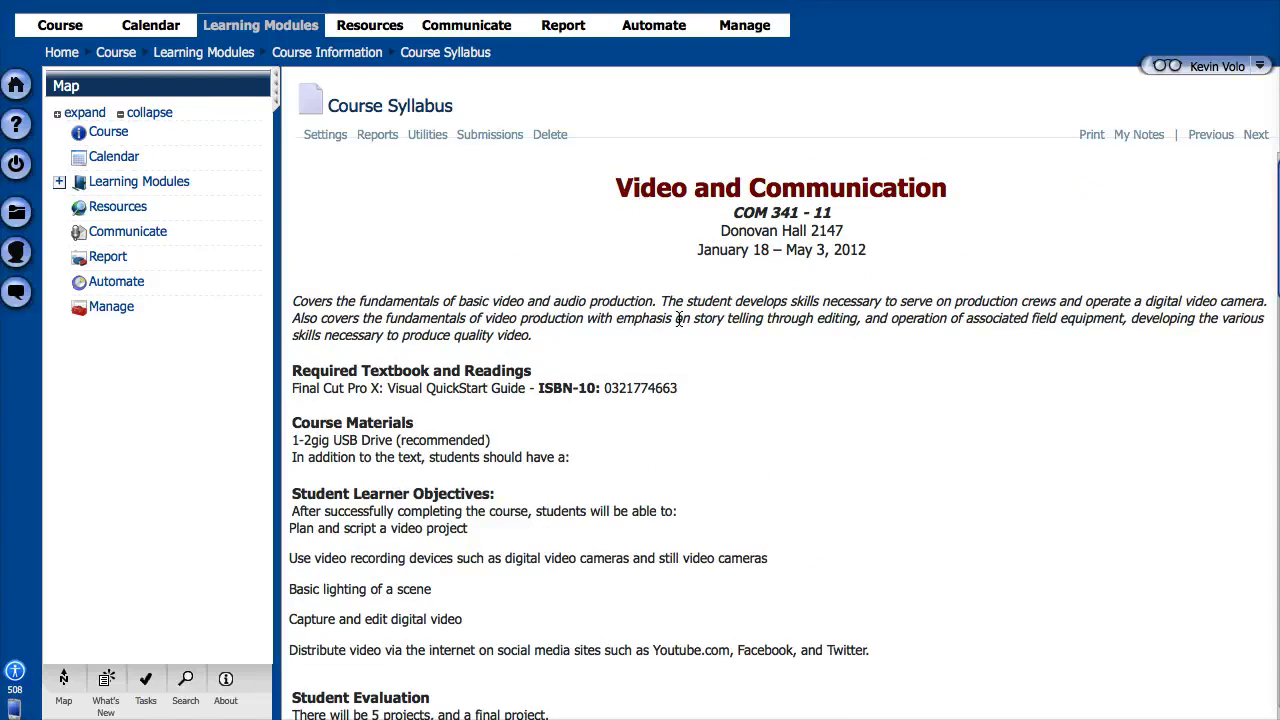
scroll(679, 318, "down", 10)
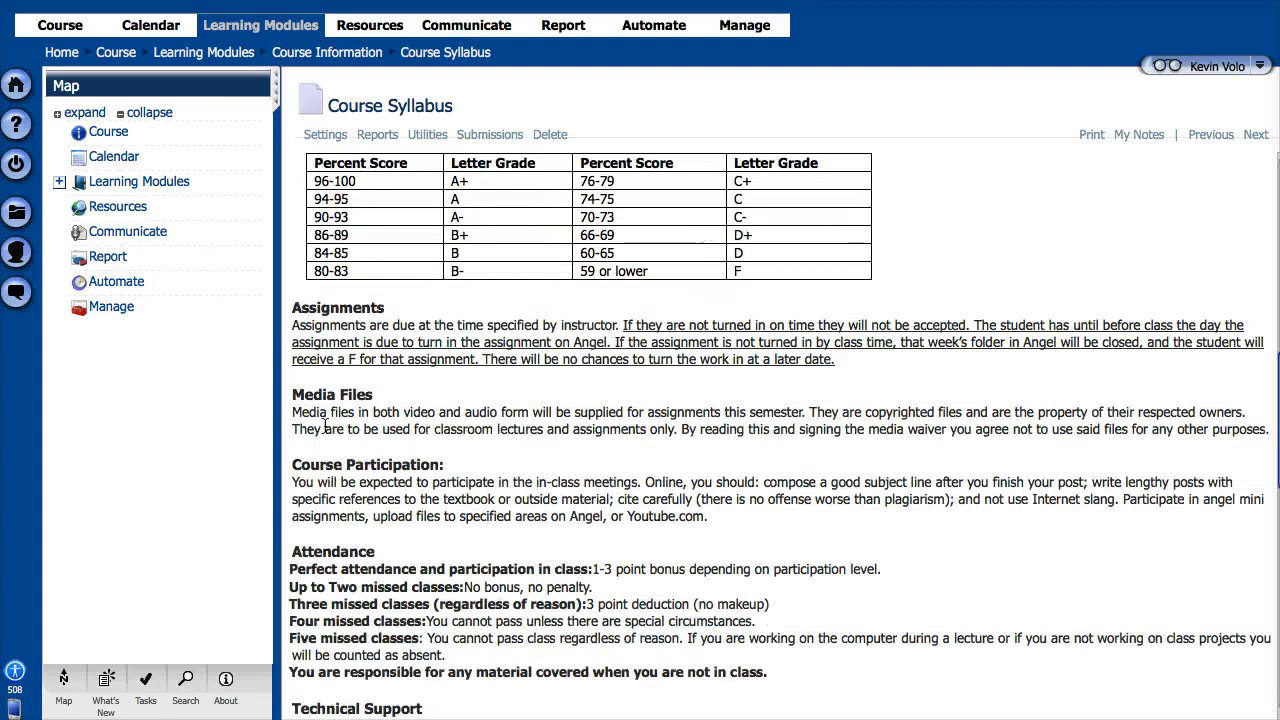
scroll(380, 465, "up", 10)
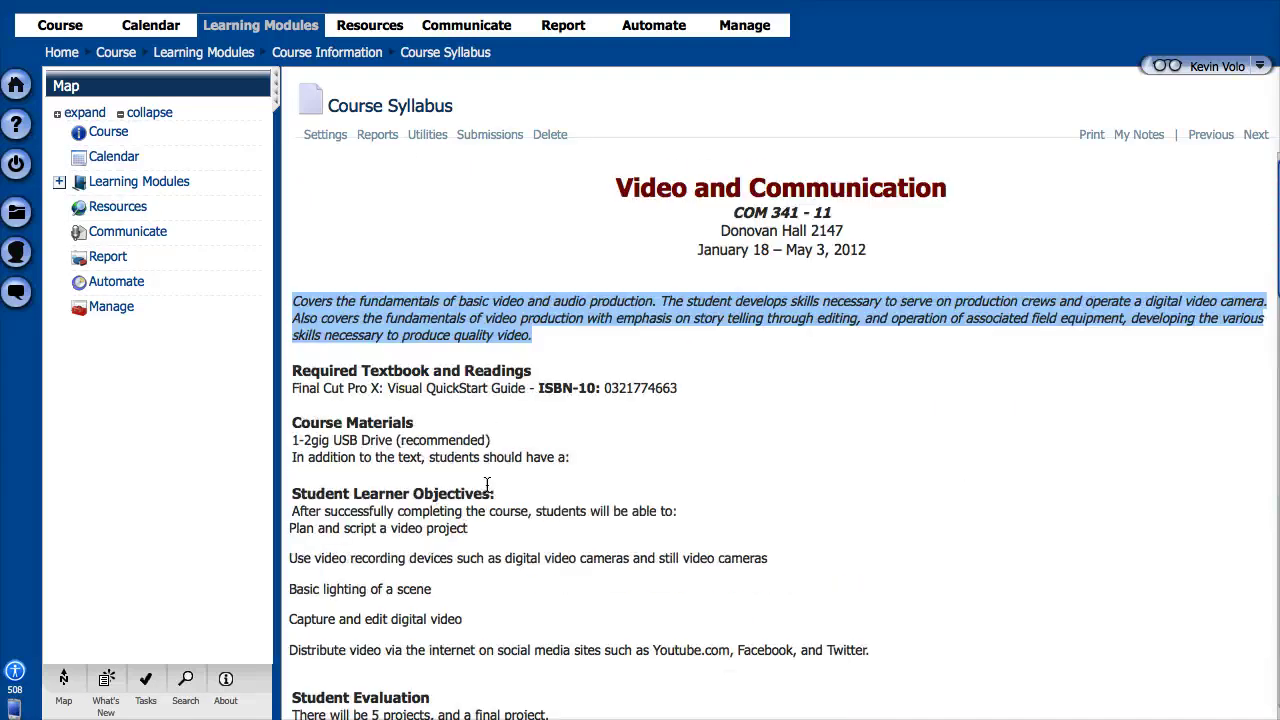